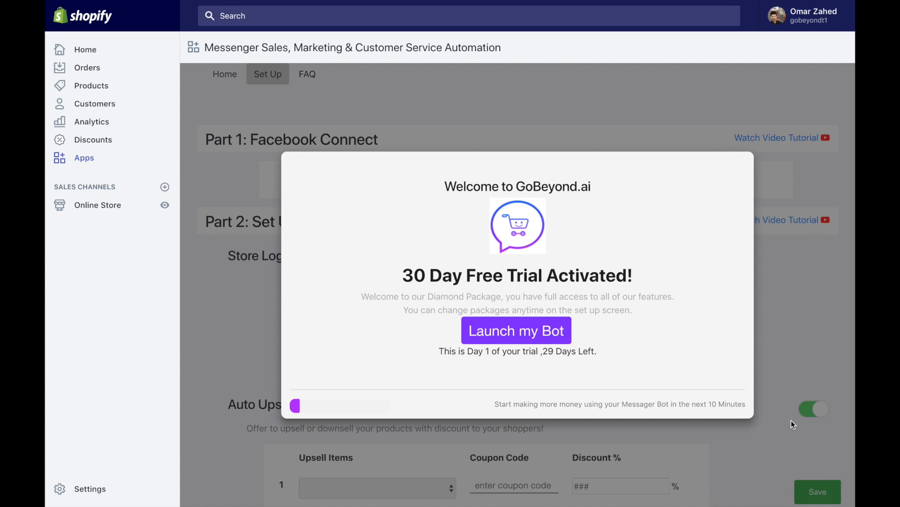
Step: Switch to the next desktop space to show the Shopify App Store
{"action": "key", "text": "ctrl+Right"}
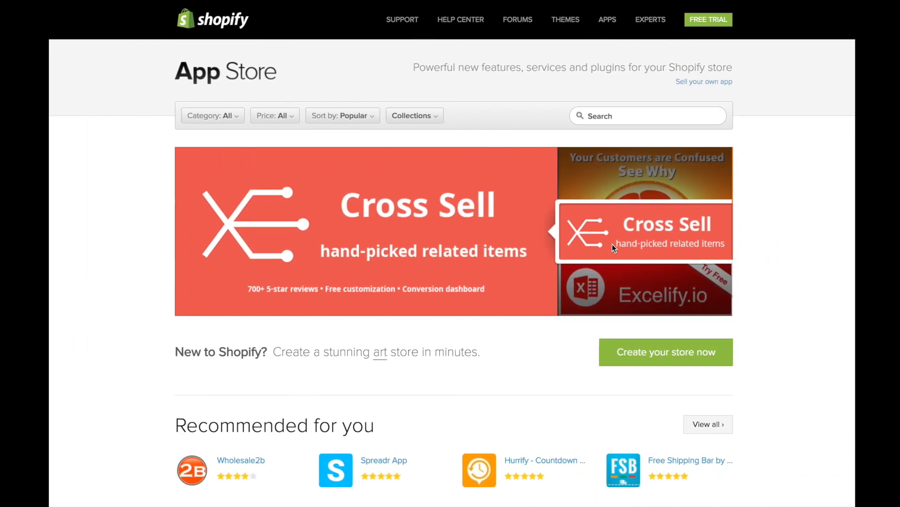
Step: Search the App Store for 'gobey' and open the GoBeyond.ai Messenger Sales, Marketing & Customer Service listing
{"action": "left_click", "coordinate": [615, 116]}
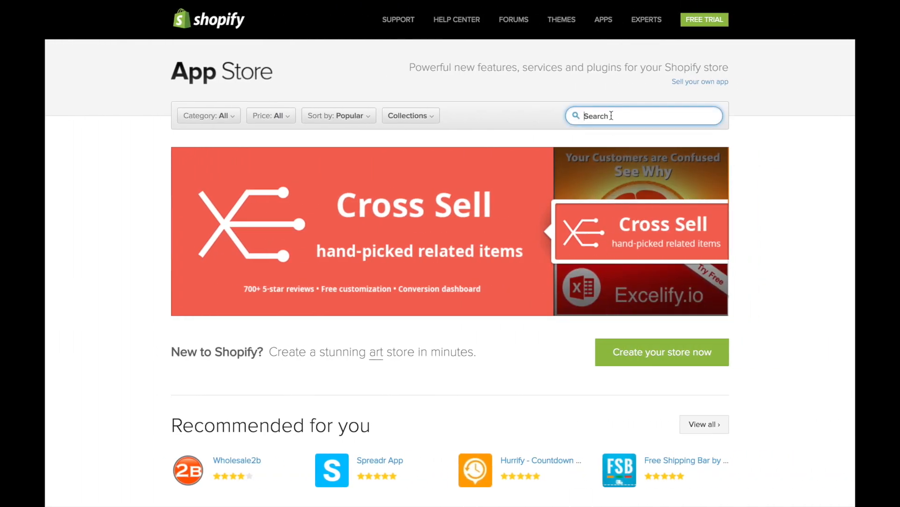
{"action": "type", "text": "go"}
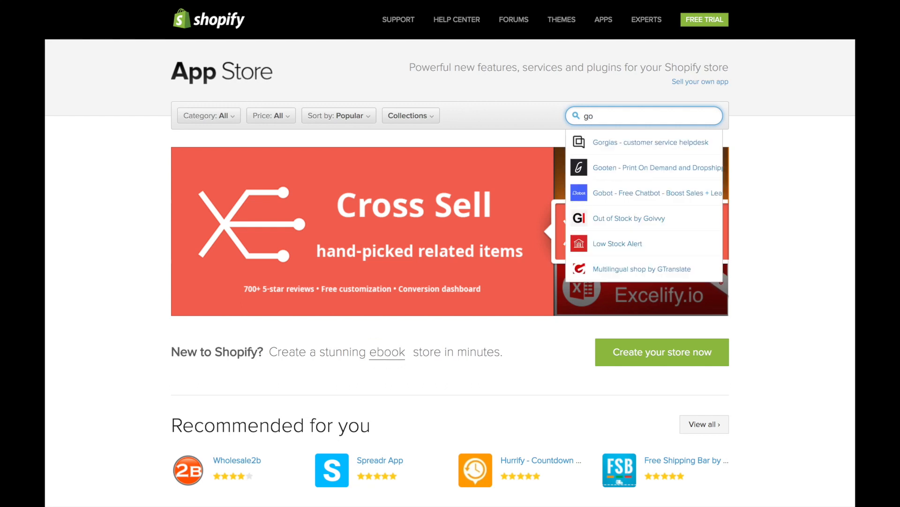
{"action": "type", "text": "bey"}
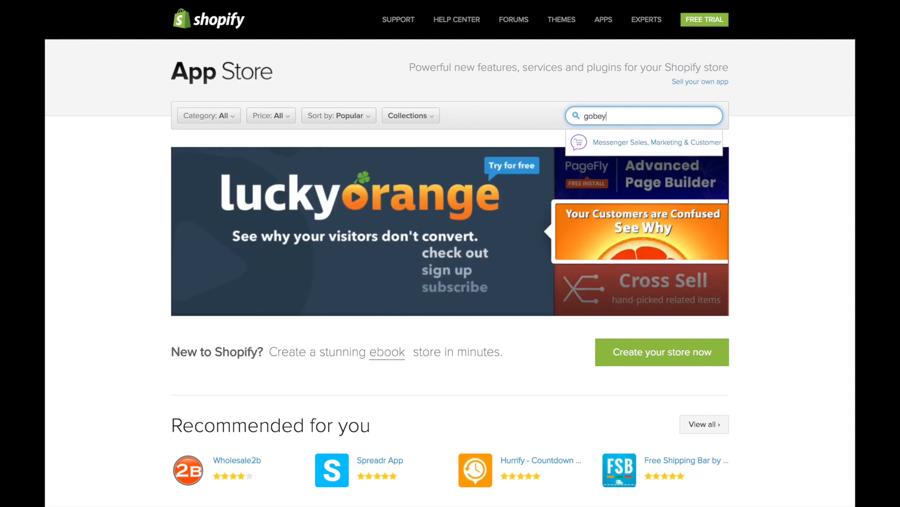
{"action": "left_click", "coordinate": [628, 141]}
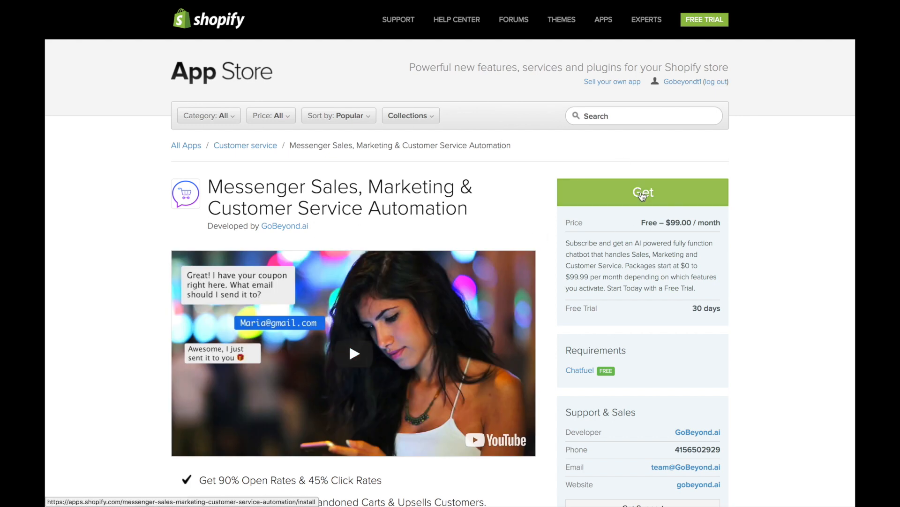
{"action": "scroll", "coordinate": [642, 196], "scroll_direction": "left", "scroll_amount": 5}
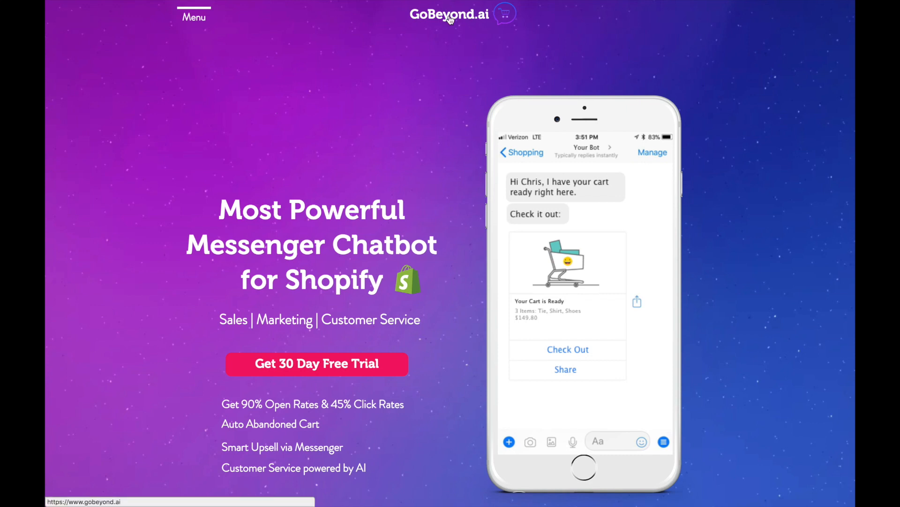
Step: Open the FAQ & Tutorials page from the GoBeyond.ai site menu
{"action": "mouse_move", "coordinate": [194, 15]}
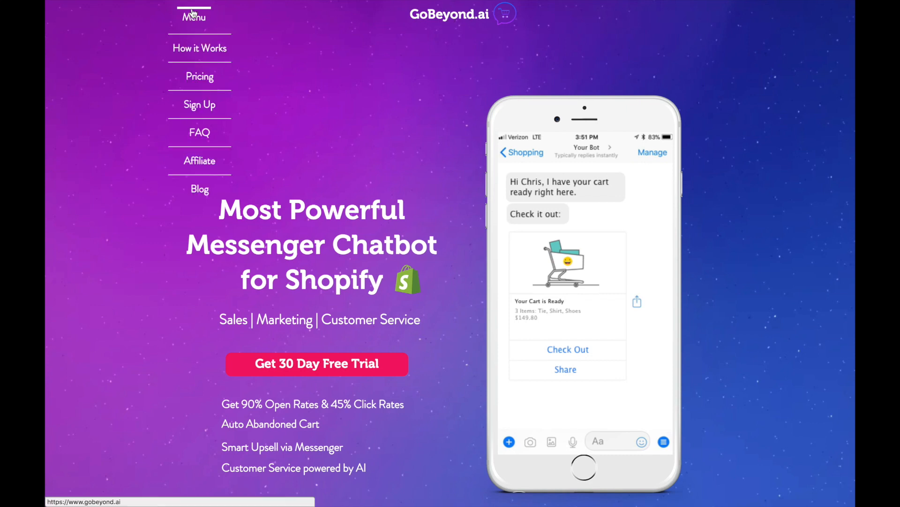
{"action": "left_click", "coordinate": [205, 135]}
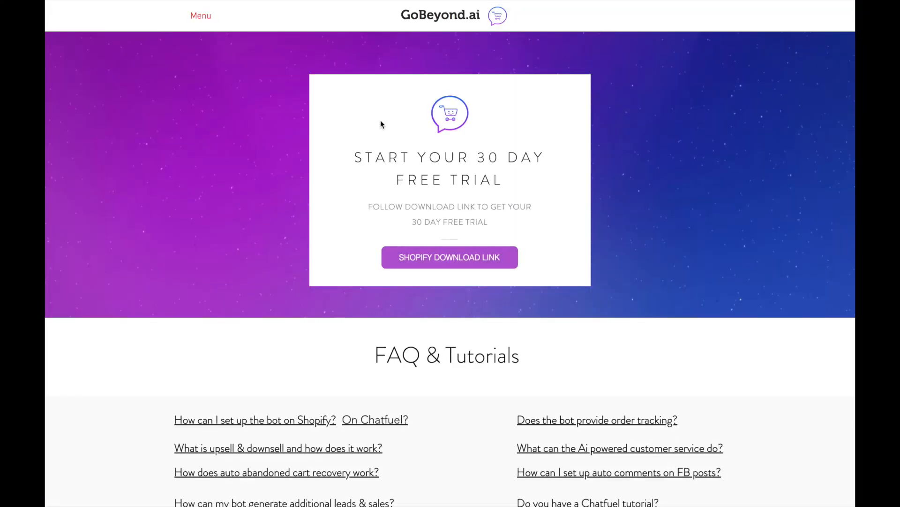
Step: Follow the Shopify download link to the app's App Store listing and scroll through it
{"action": "left_click", "coordinate": [445, 266]}
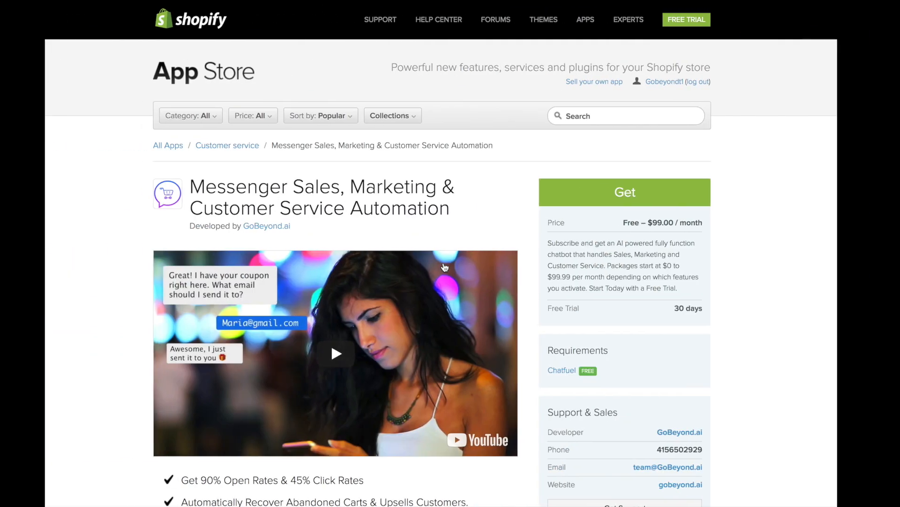
{"action": "scroll", "coordinate": [444, 264], "scroll_direction": "down", "scroll_amount": 5}
{"action": "scroll", "coordinate": [445, 264], "scroll_direction": "up", "scroll_amount": 4}
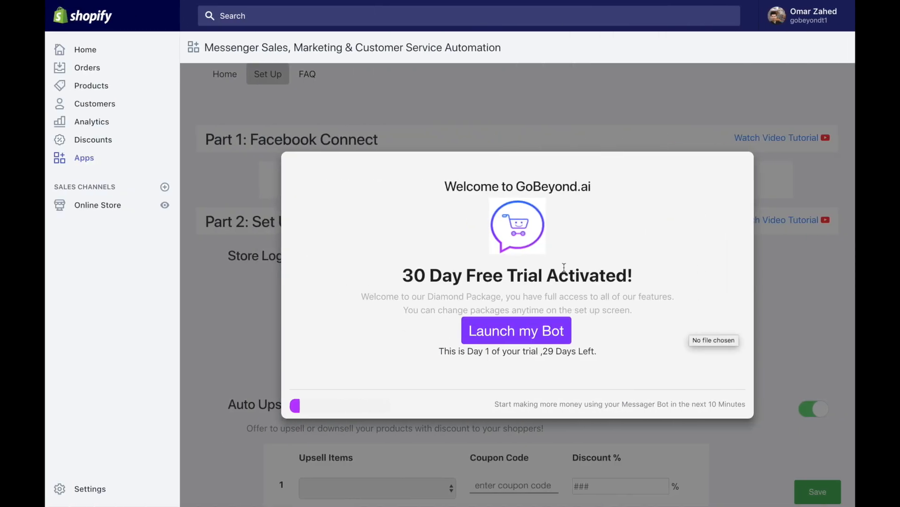
Step: Point out the Diamond Package name, then launch the bot from the free-trial welcome
{"action": "left_click_drag", "start_coordinate": [428, 297], "coordinate": [496, 295]}
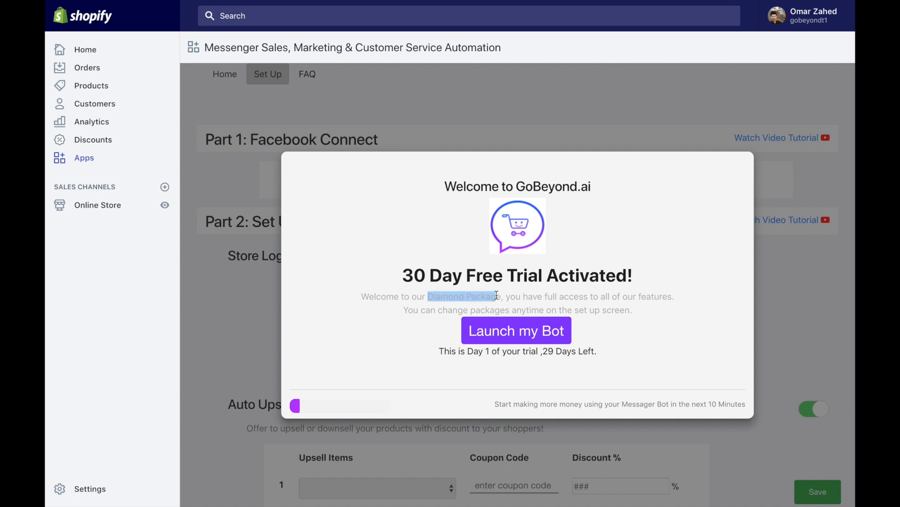
{"action": "left_click", "coordinate": [497, 295]}
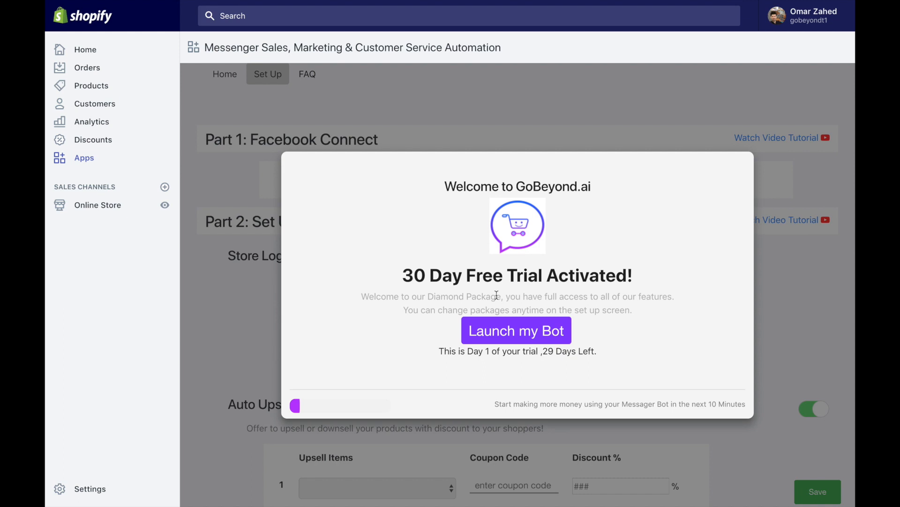
{"action": "left_click", "coordinate": [526, 339]}
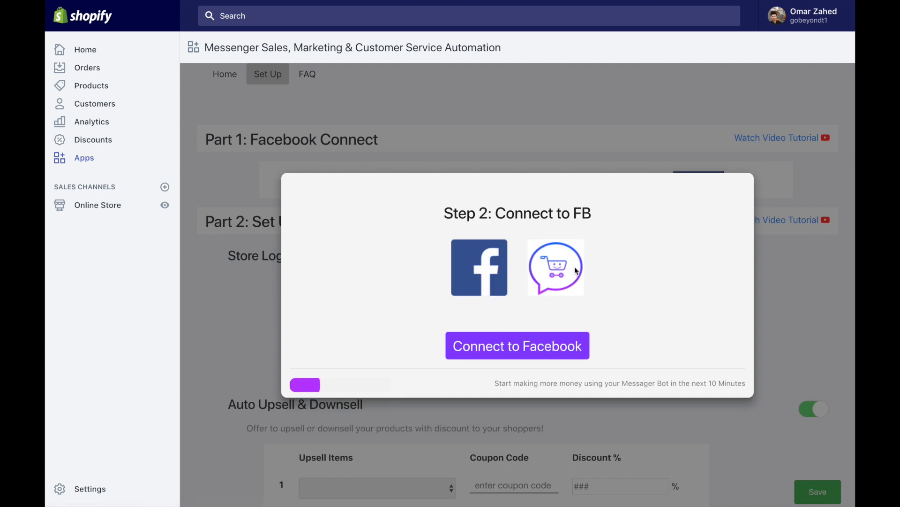
Step: Connect the bot to Facebook in Step 2 to reach Step 3: Set Up your Bot
{"action": "left_click", "coordinate": [531, 349]}
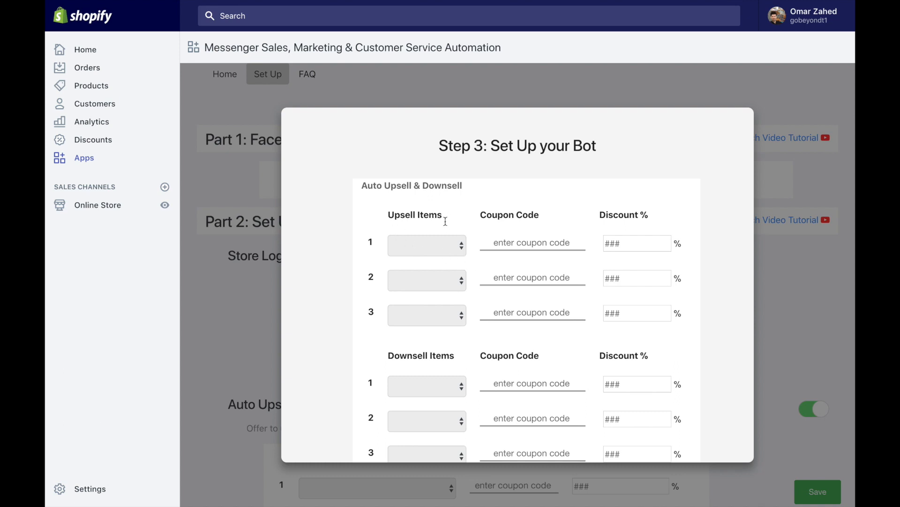
Step: Make Aha Moments the first upsell item and enter upsell coupon codes Upsell1, Upsell2 and Upsell3
{"action": "left_click", "coordinate": [463, 247]}
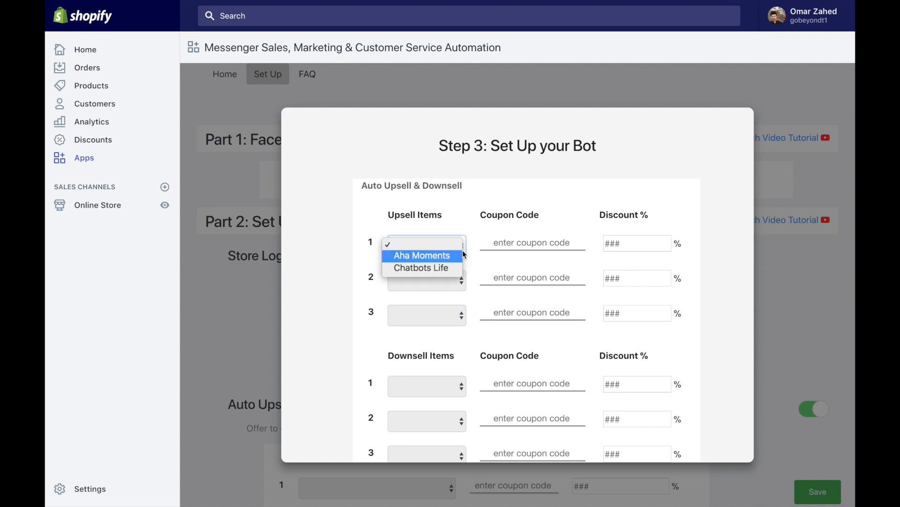
{"action": "left_click", "coordinate": [462, 254]}
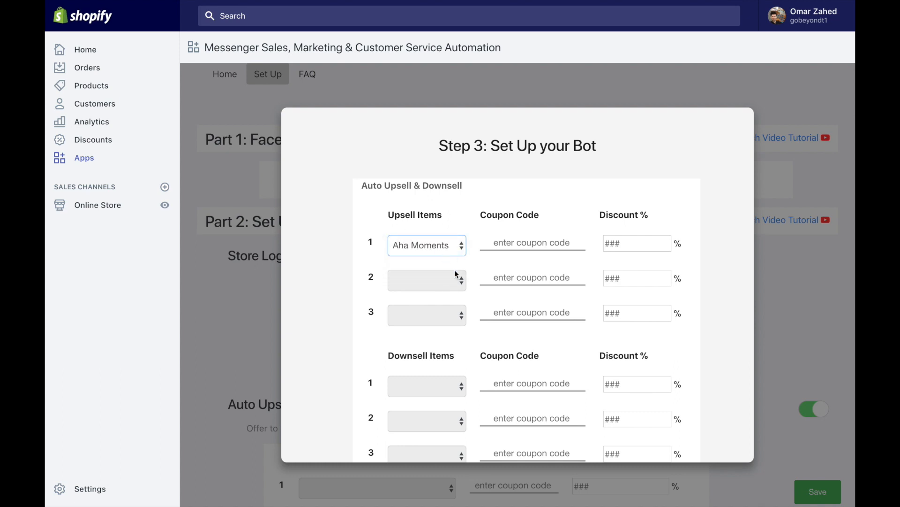
{"action": "left_click", "coordinate": [526, 243]}
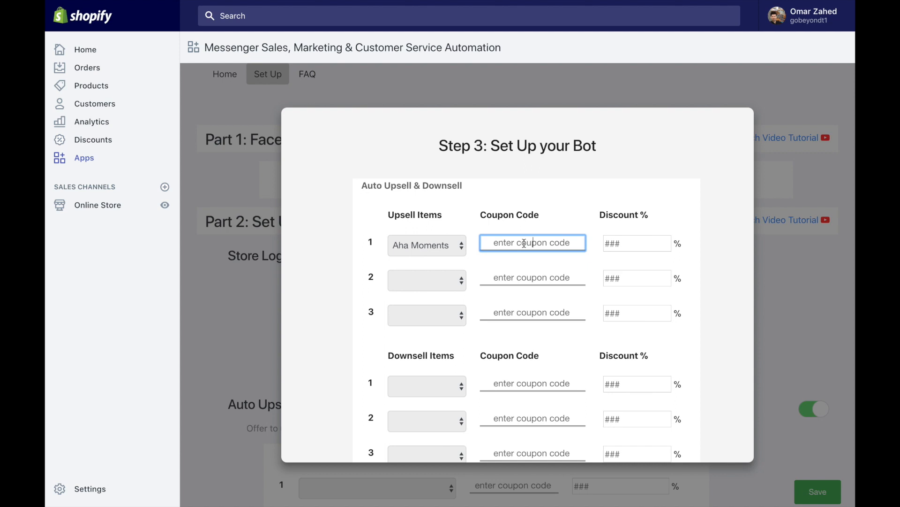
{"action": "type", "text": "Up"}
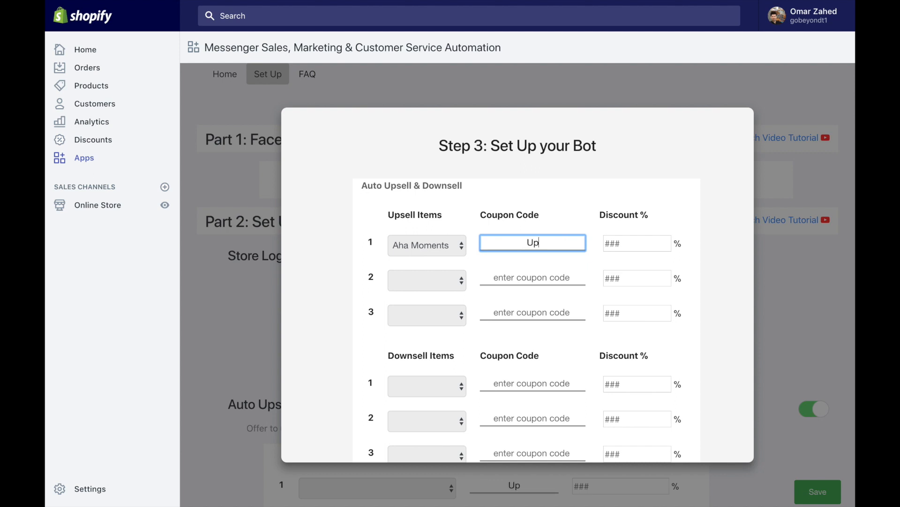
{"action": "type", "text": "sell1"}
{"action": "left_click", "coordinate": [529, 280]}
{"action": "type", "text": "upseel"}
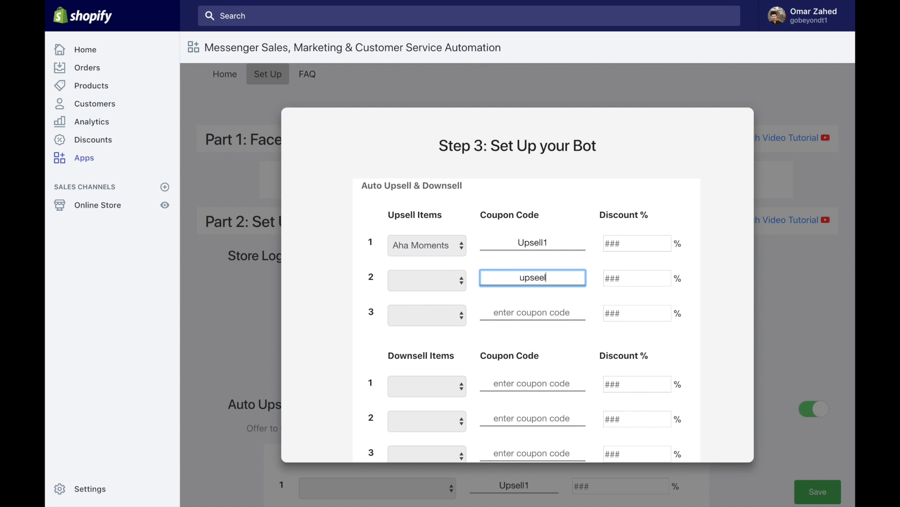
{"action": "key", "text": "BackSpace"}
{"action": "key", "text": "BackSpace"}
{"action": "key", "text": "BackSpace"}
{"action": "key", "text": "BackSpace"}
{"action": "key", "text": "BackSpace"}
{"action": "key", "text": "BackSpace"}
{"action": "type", "text": "Upsell2"}
{"action": "left_click", "coordinate": [529, 312]}
{"action": "type", "text": "U"}
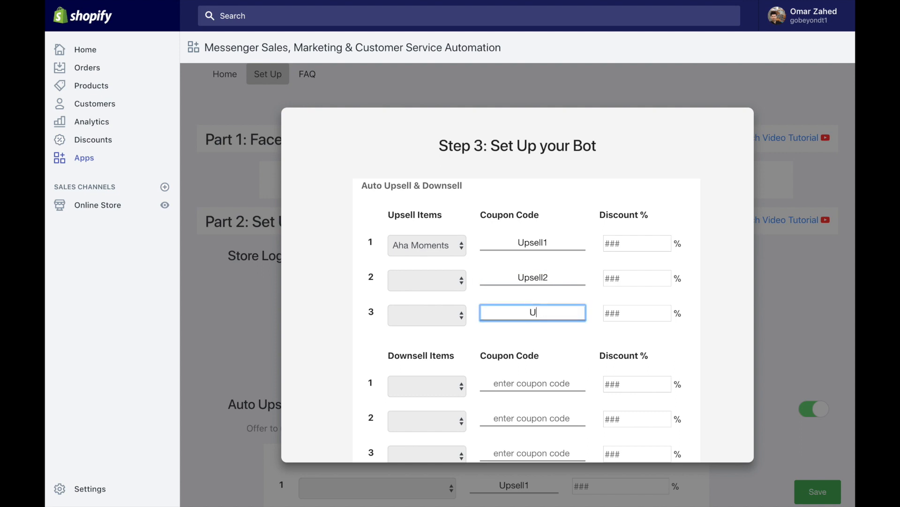
{"action": "type", "text": "psell3"}
{"action": "left_click", "coordinate": [626, 244]}
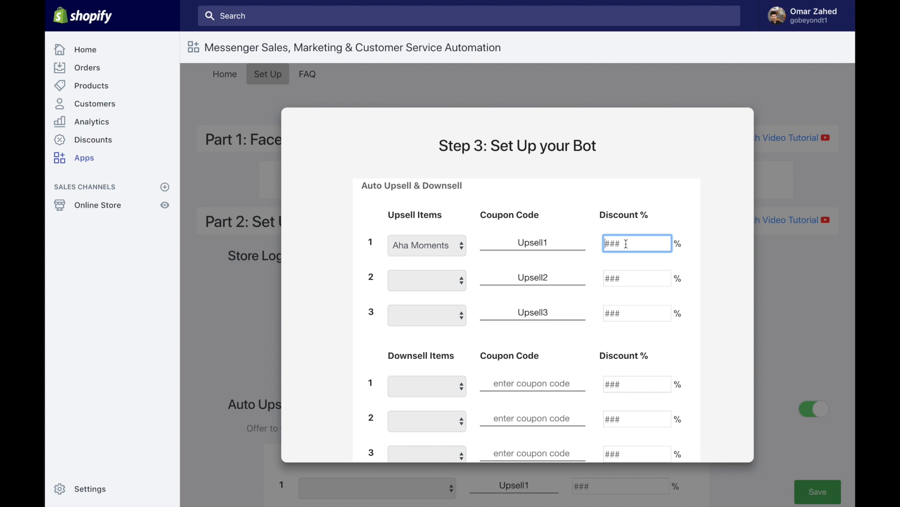
Step: Set the second and third upsell items to Chatbots Life and Aha Moments
{"action": "left_click", "coordinate": [461, 281]}
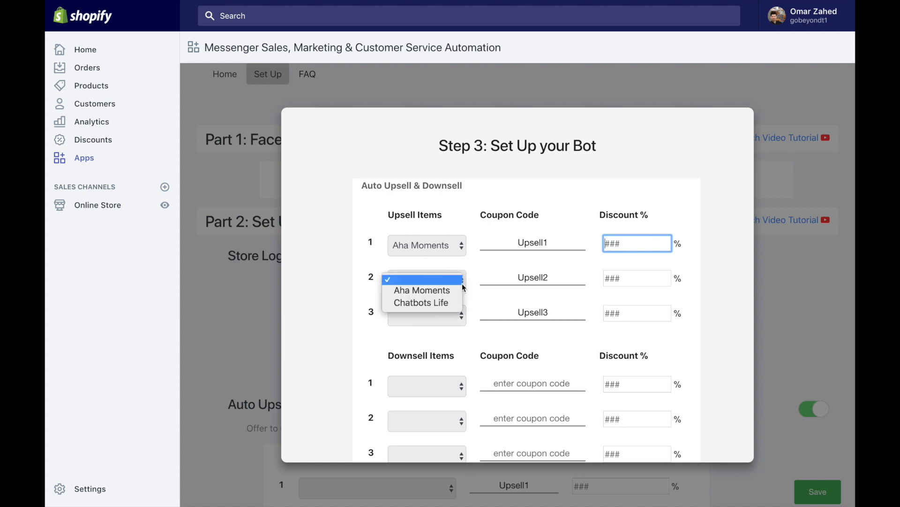
{"action": "left_click", "coordinate": [459, 303]}
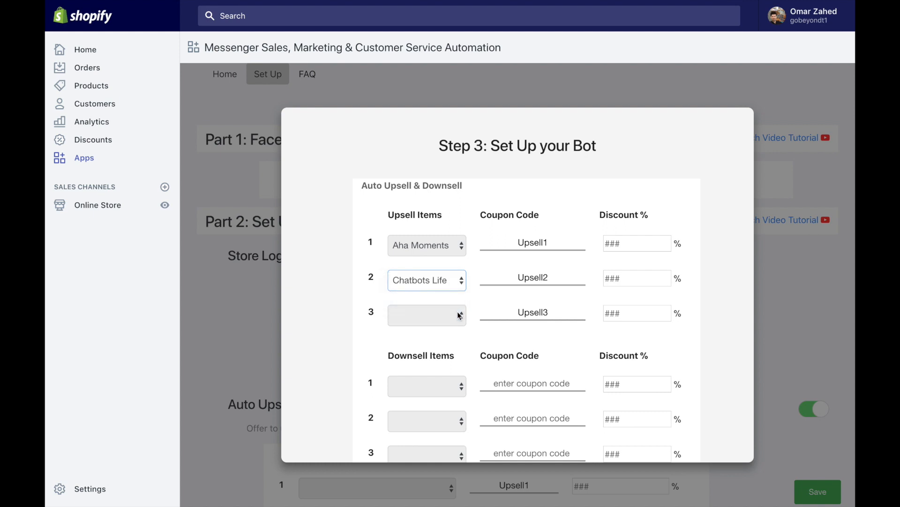
{"action": "left_click", "coordinate": [456, 315]}
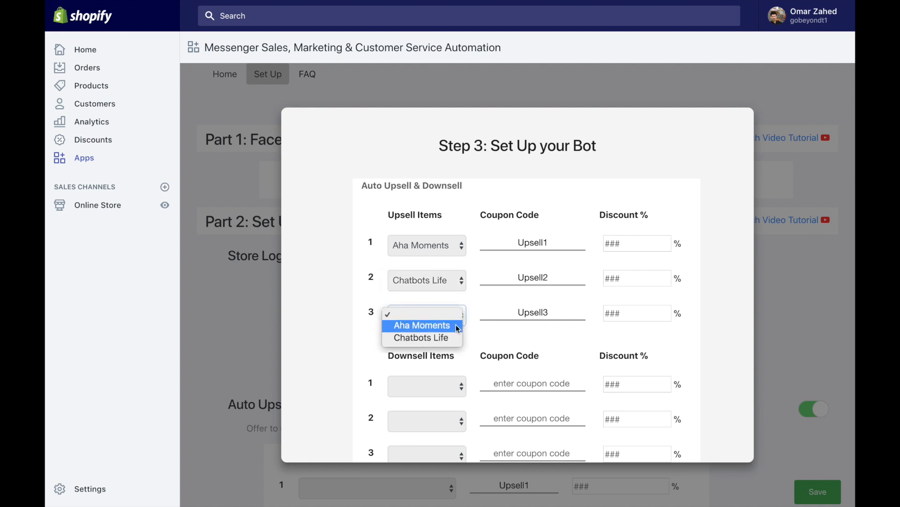
{"action": "left_click", "coordinate": [456, 324]}
Step: Set the downsell items to Chatbots Life, Aha Moments and Aha Moments
{"action": "left_click", "coordinate": [459, 385]}
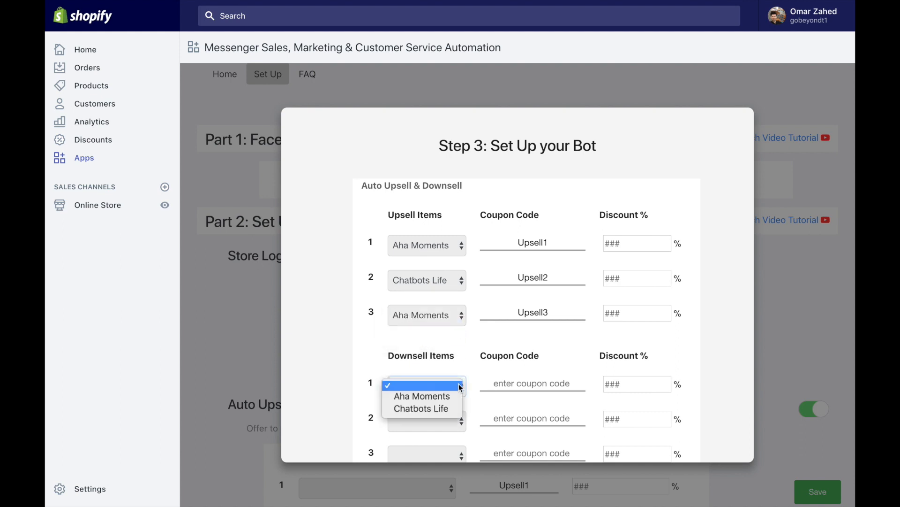
{"action": "left_click", "coordinate": [454, 409]}
{"action": "left_click", "coordinate": [458, 426]}
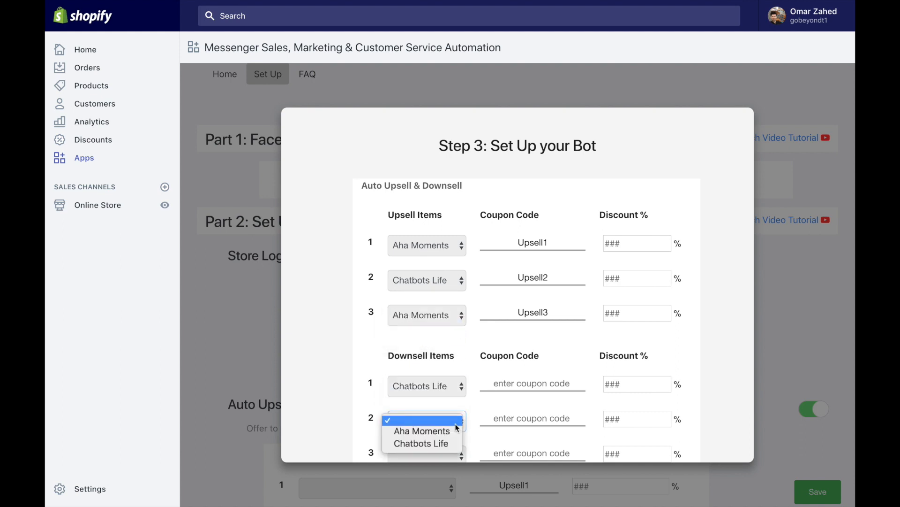
{"action": "left_click", "coordinate": [453, 433]}
{"action": "left_click", "coordinate": [454, 455]}
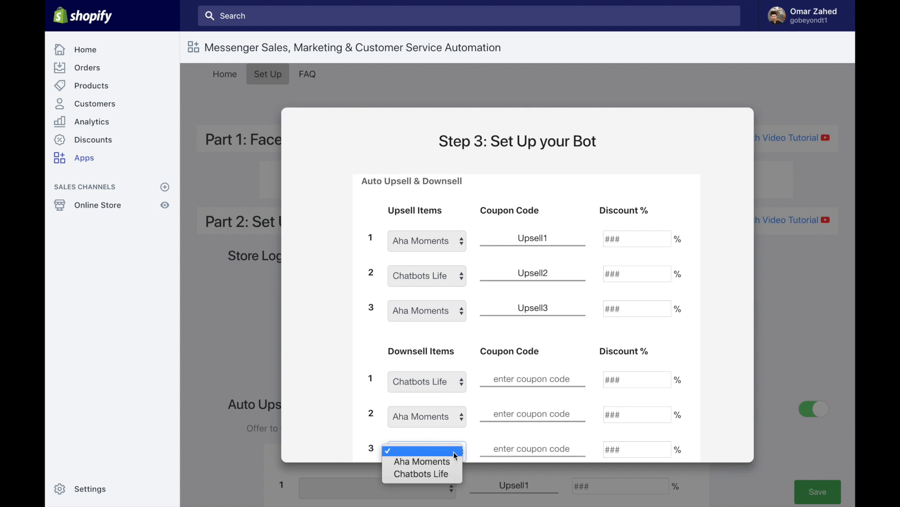
{"action": "left_click", "coordinate": [451, 460]}
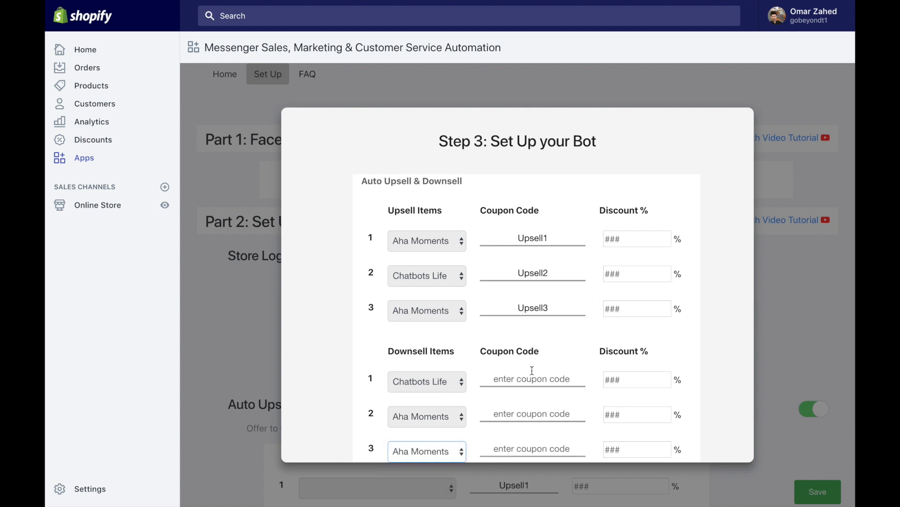
{"action": "left_click", "coordinate": [643, 245]}
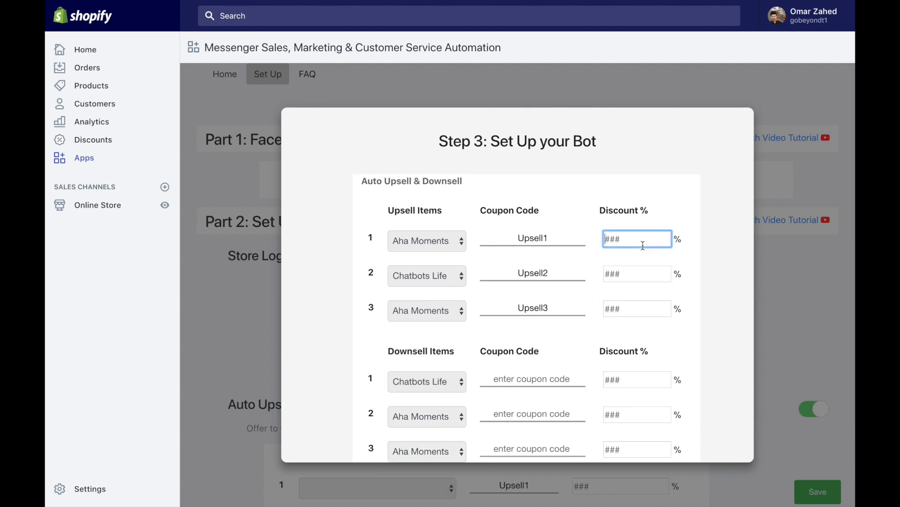
Step: Enter upsell discounts of 10, 15 and 20 percent
{"action": "type", "text": "10"}
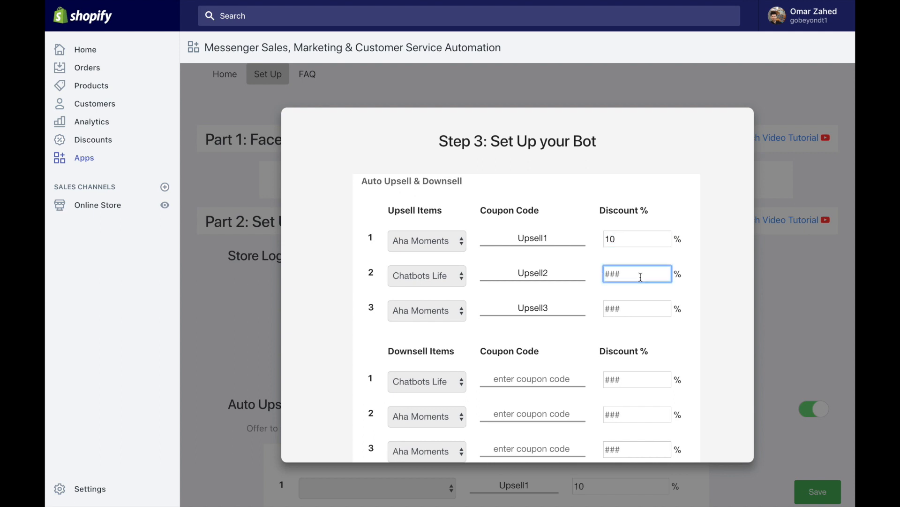
{"action": "type", "text": "15"}
{"action": "left_click", "coordinate": [631, 307]}
{"action": "type", "text": "20"}
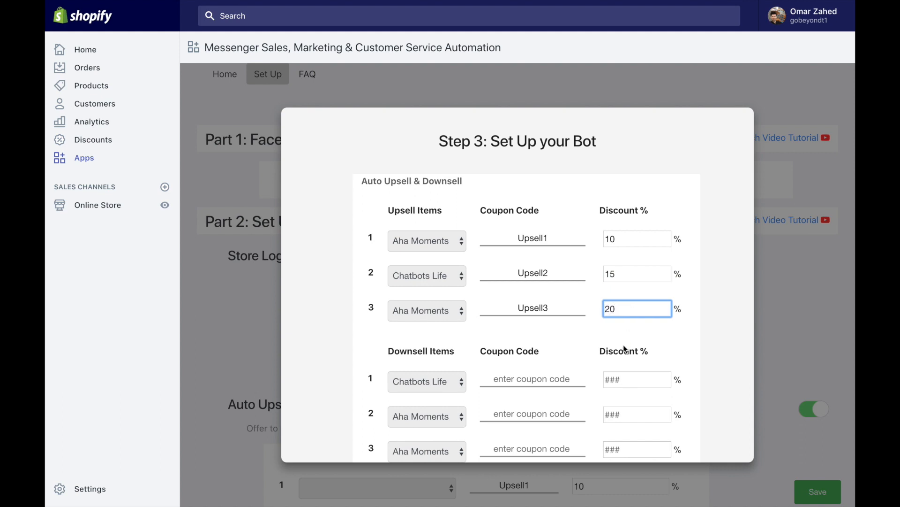
Step: Enter downsell discounts of 15, 20 and 25 percent
{"action": "left_click", "coordinate": [617, 382]}
{"action": "scroll", "coordinate": [618, 383], "scroll_direction": "down", "scroll_amount": 2}
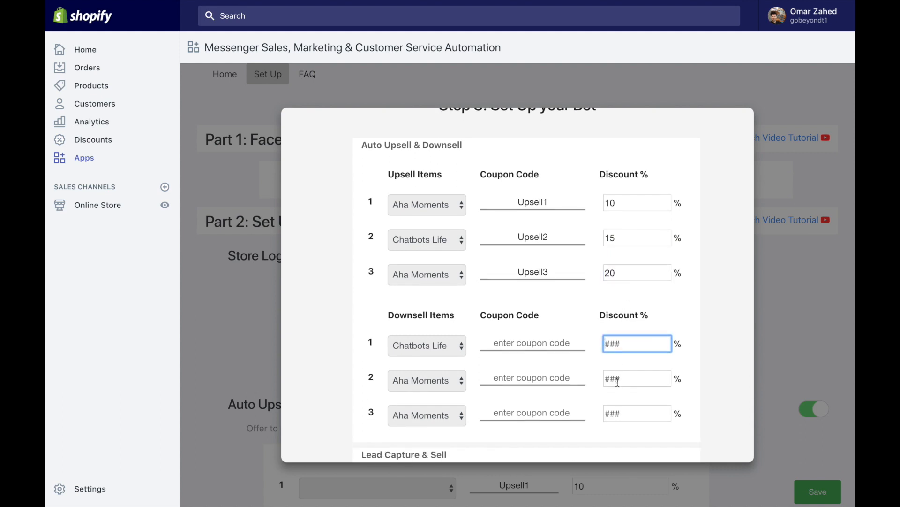
{"action": "type", "text": "15"}
{"action": "left_click", "coordinate": [615, 383]}
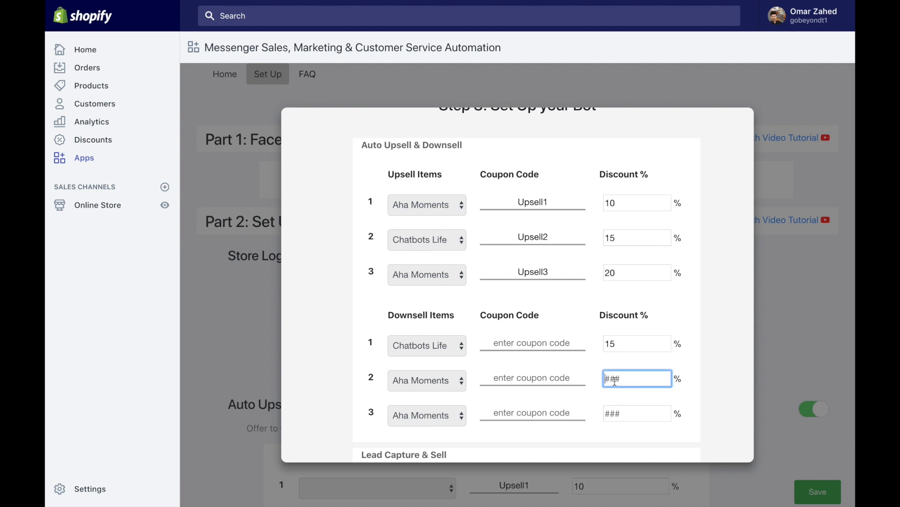
{"action": "type", "text": "20"}
{"action": "left_click", "coordinate": [613, 408]}
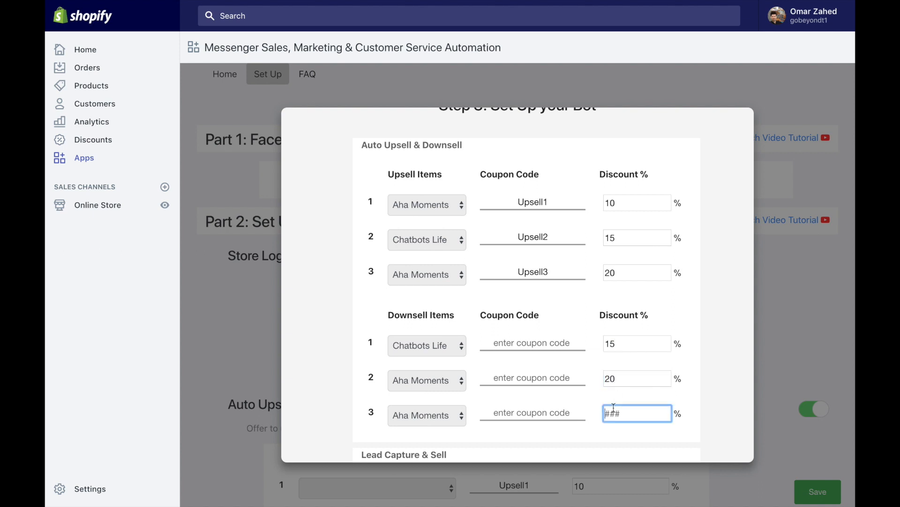
{"action": "type", "text": "25"}
{"action": "double_click", "coordinate": [535, 203]}
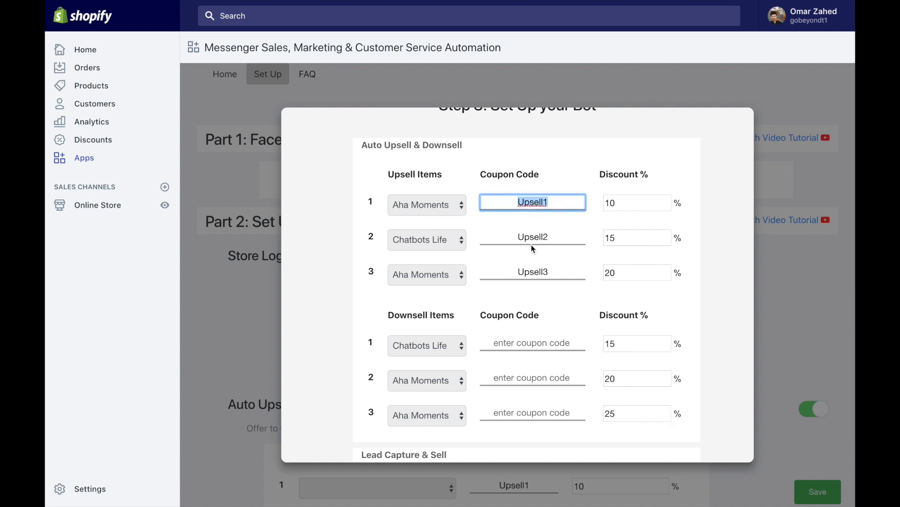
Step: Enter downsell coupon codes Downsell1, D2 and D3
{"action": "left_click", "coordinate": [526, 344]}
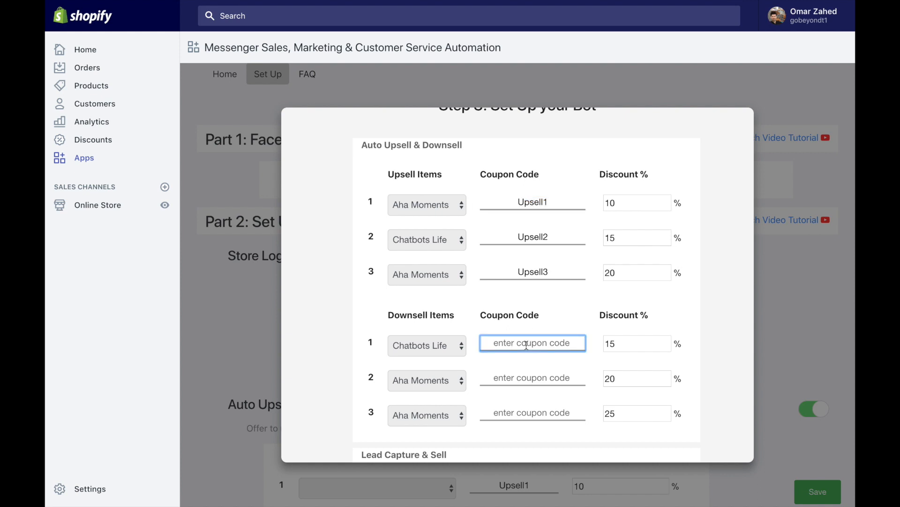
{"action": "type", "text": "Downsell1"}
{"action": "left_click", "coordinate": [529, 381]}
{"action": "type", "text": "D2"}
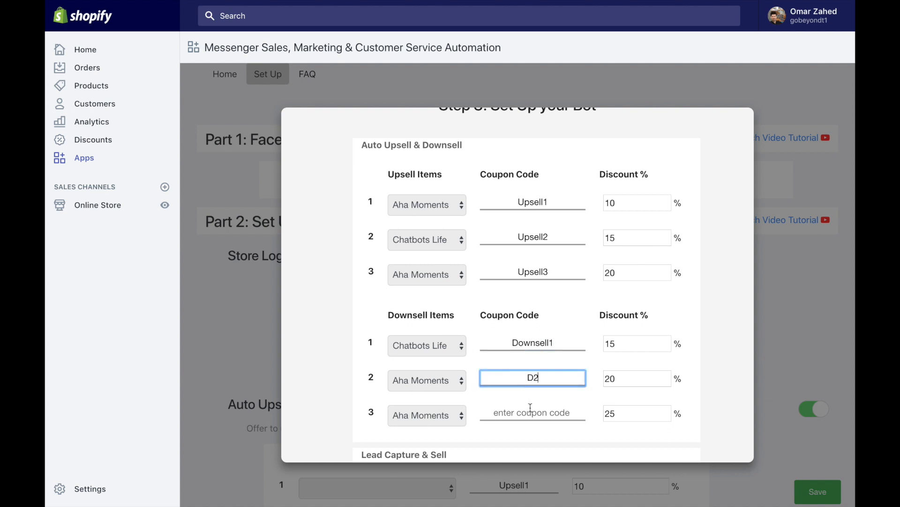
{"action": "left_click", "coordinate": [530, 407]}
{"action": "type", "text": "D3"}
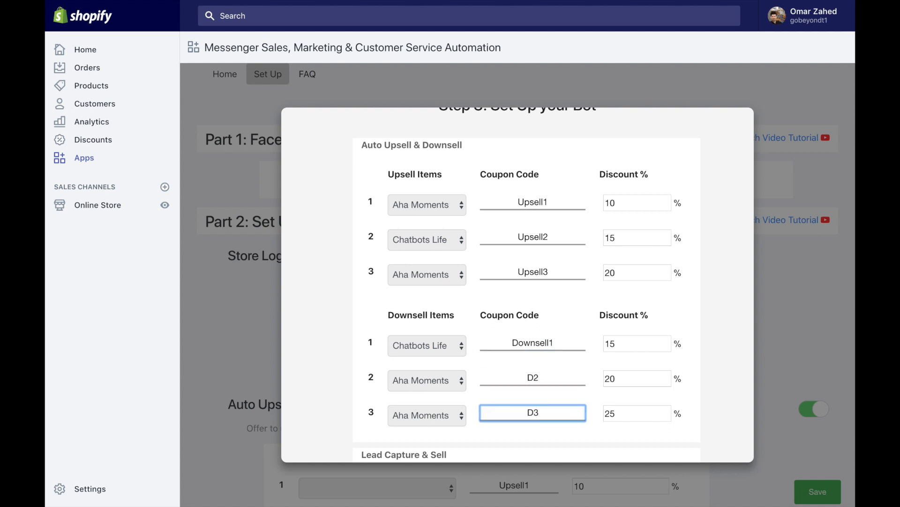
Step: Review the upsell and downsell coupon codes by selecting each one in turn
{"action": "double_click", "coordinate": [539, 233]}
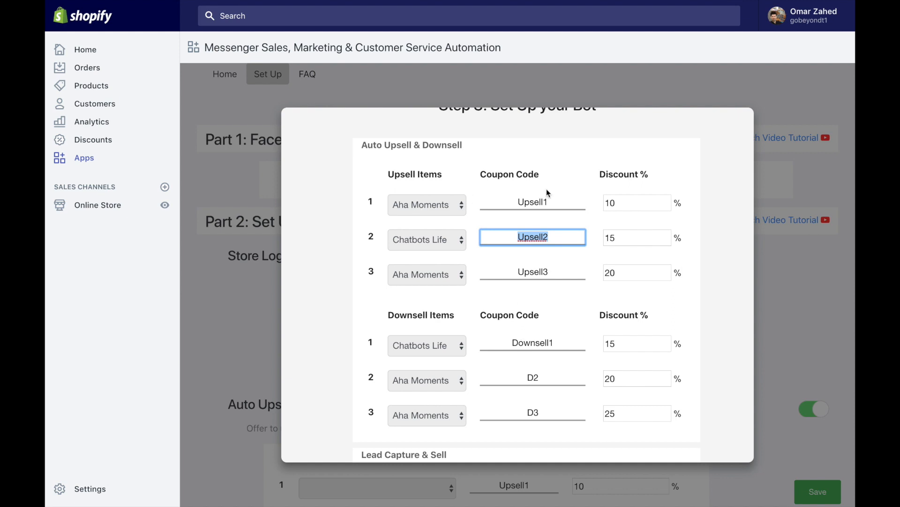
{"action": "left_click", "coordinate": [542, 233]}
{"action": "scroll", "coordinate": [555, 310], "scroll_direction": "down", "scroll_amount": 1}
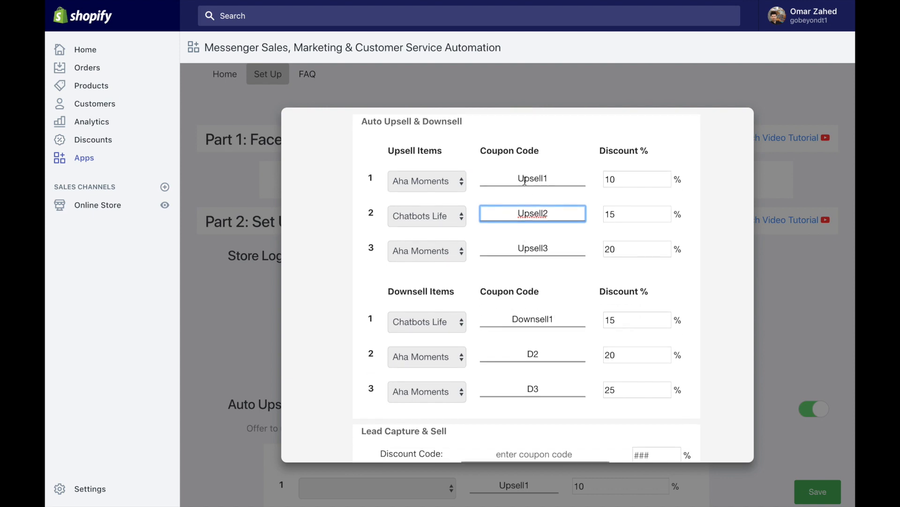
{"action": "scroll", "coordinate": [540, 190], "scroll_direction": "up", "scroll_amount": 1}
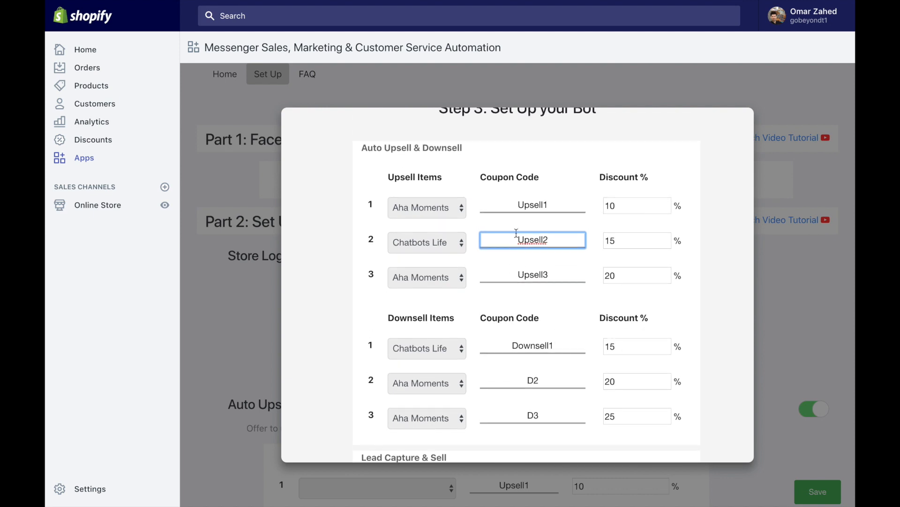
{"action": "double_click", "coordinate": [530, 199]}
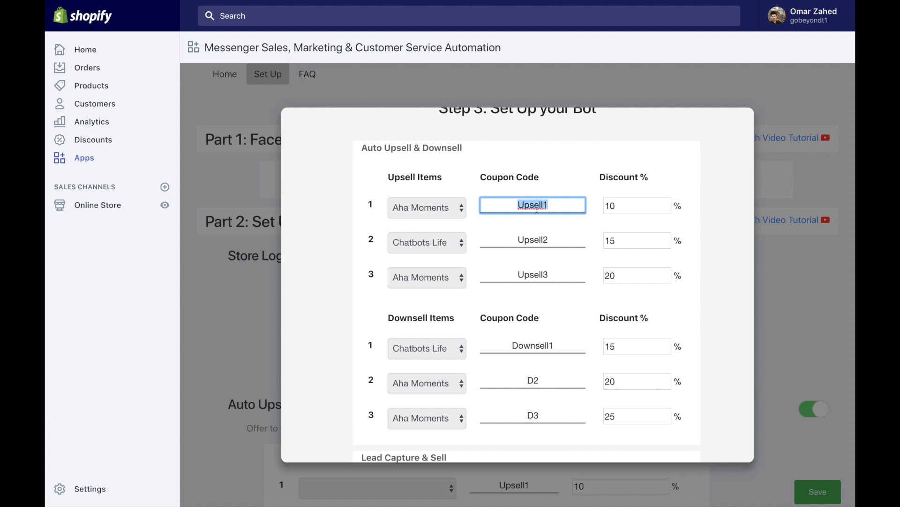
{"action": "double_click", "coordinate": [534, 241]}
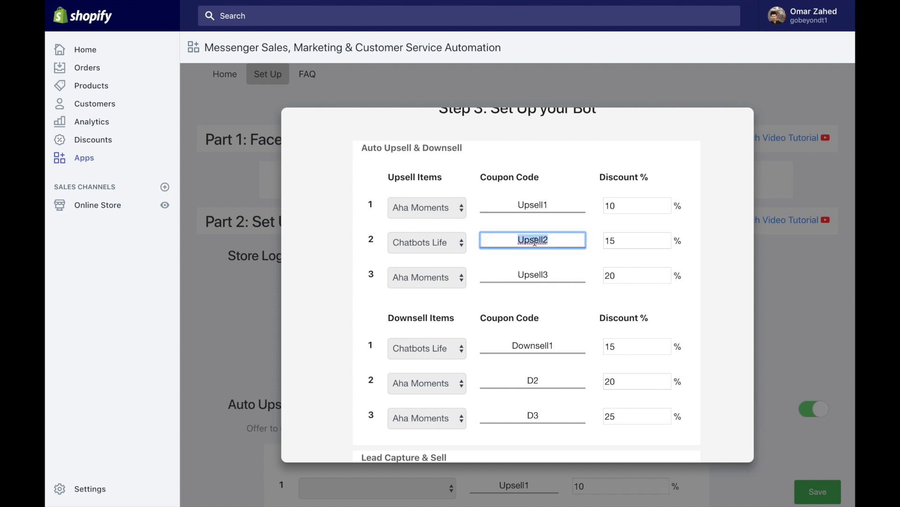
{"action": "double_click", "coordinate": [520, 341]}
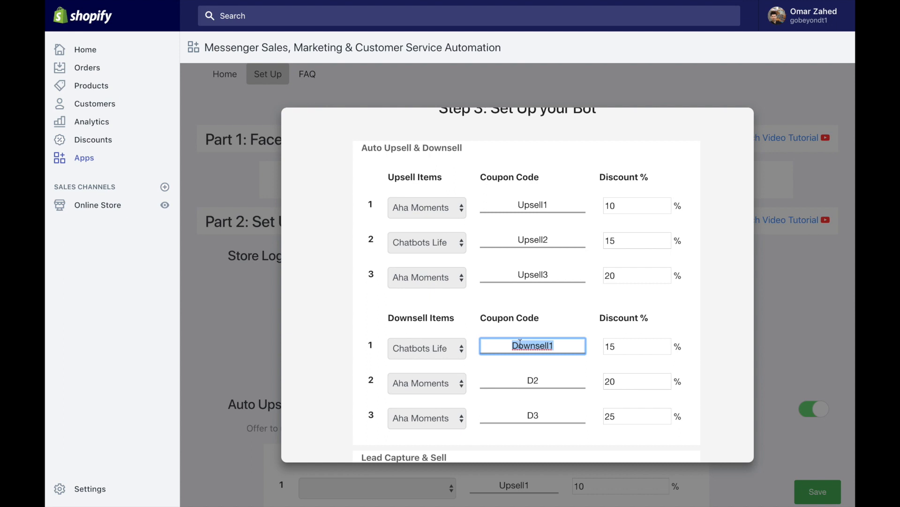
{"action": "left_click", "coordinate": [520, 274]}
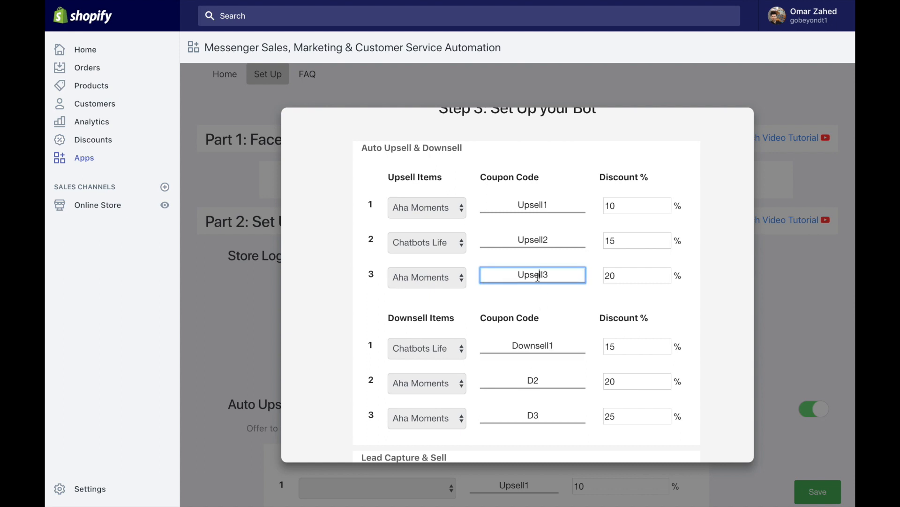
{"action": "double_click", "coordinate": [538, 276]}
{"action": "double_click", "coordinate": [531, 380]}
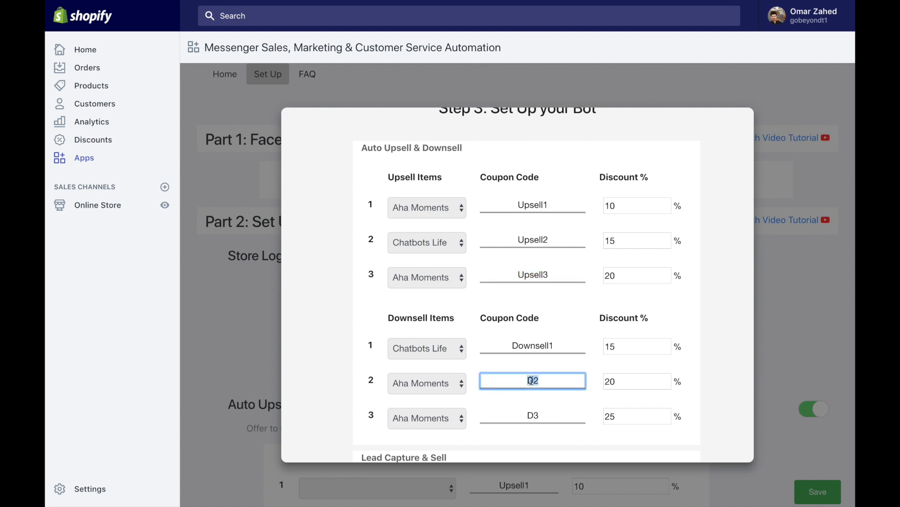
{"action": "scroll", "coordinate": [571, 366], "scroll_direction": "down", "scroll_amount": 1}
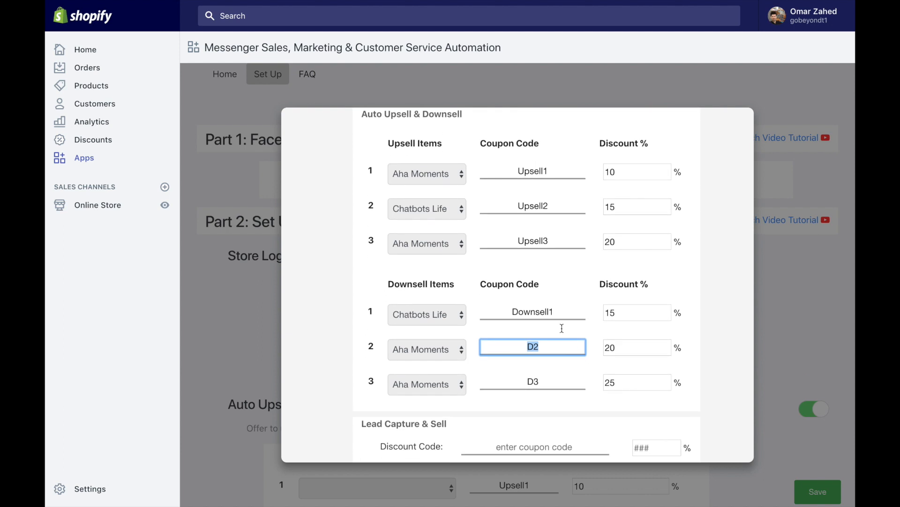
{"action": "scroll", "coordinate": [475, 242], "scroll_direction": "down", "scroll_amount": 4}
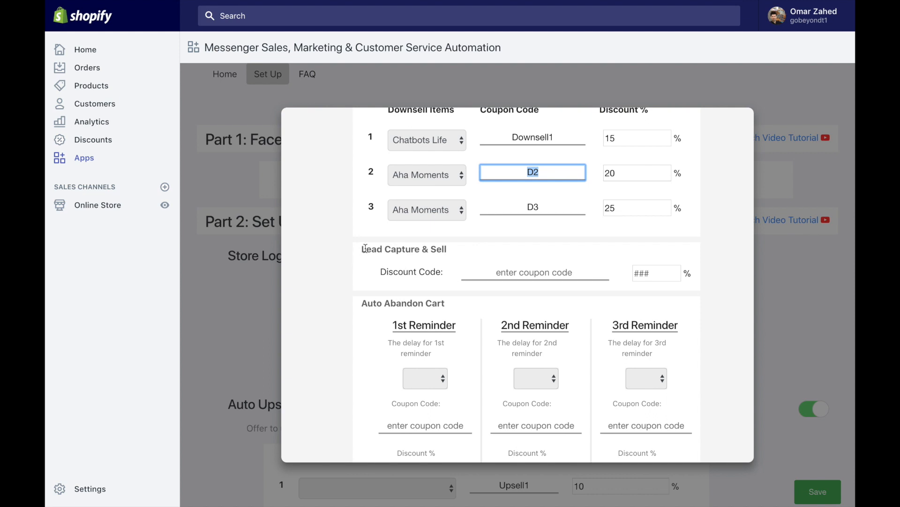
Step: Under Lead Capture & Sell, enter 15% with code 'New Customer', then scroll to Auto Abandon Cart
{"action": "left_click_drag", "start_coordinate": [361, 250], "coordinate": [446, 251]}
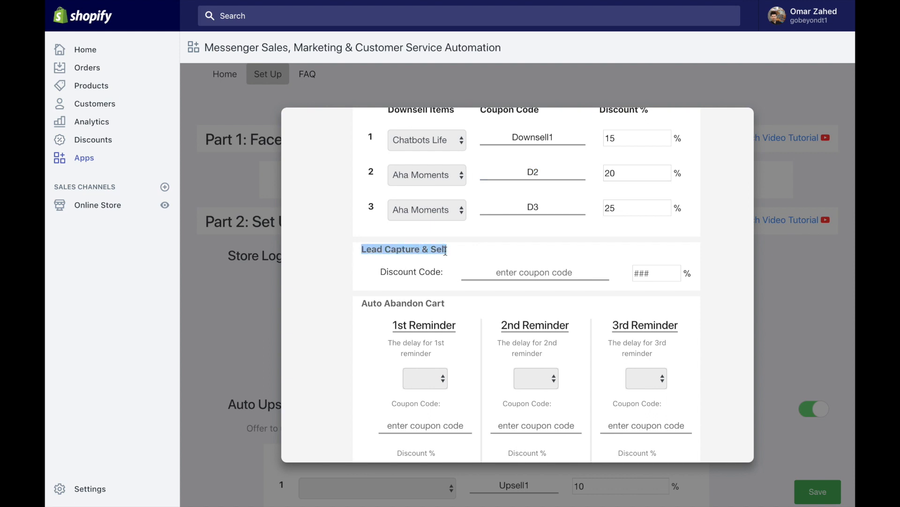
{"action": "left_click", "coordinate": [547, 274]}
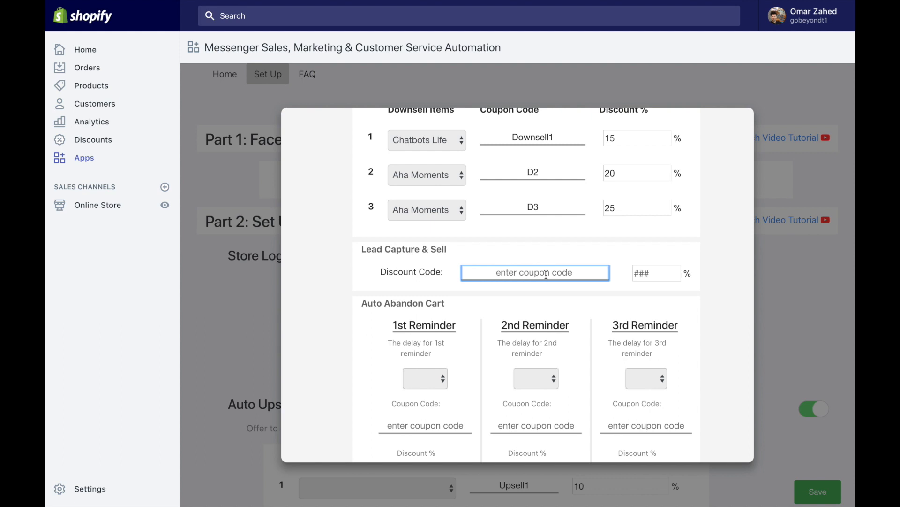
{"action": "left_click", "coordinate": [638, 273]}
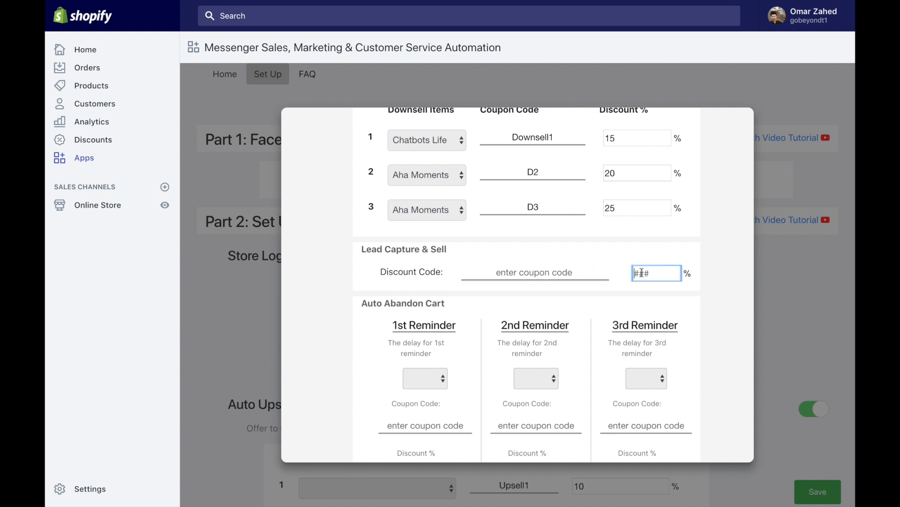
{"action": "type", "text": "15"}
{"action": "left_click", "coordinate": [518, 272]}
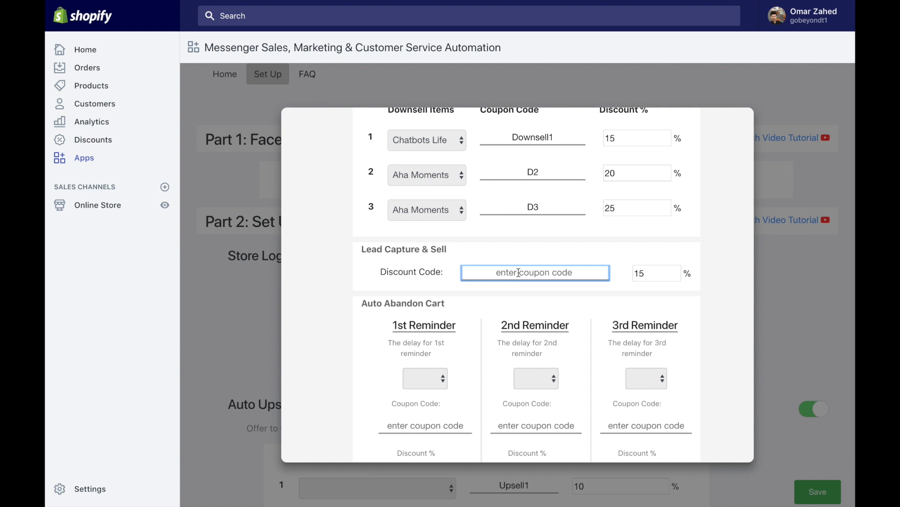
{"action": "type", "text": "New "}
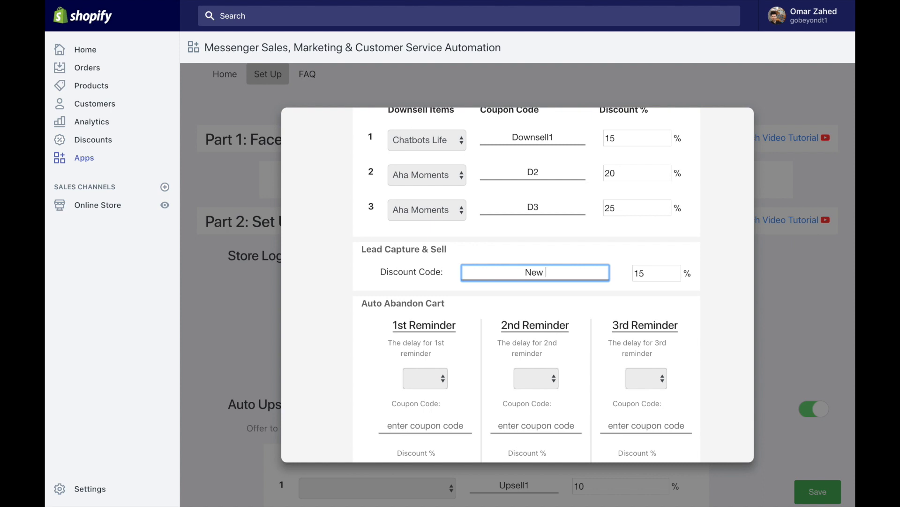
{"action": "type", "text": "Customer"}
{"action": "scroll", "coordinate": [500, 319], "scroll_direction": "down", "scroll_amount": 1}
{"action": "scroll", "coordinate": [496, 310], "scroll_direction": "down", "scroll_amount": 4}
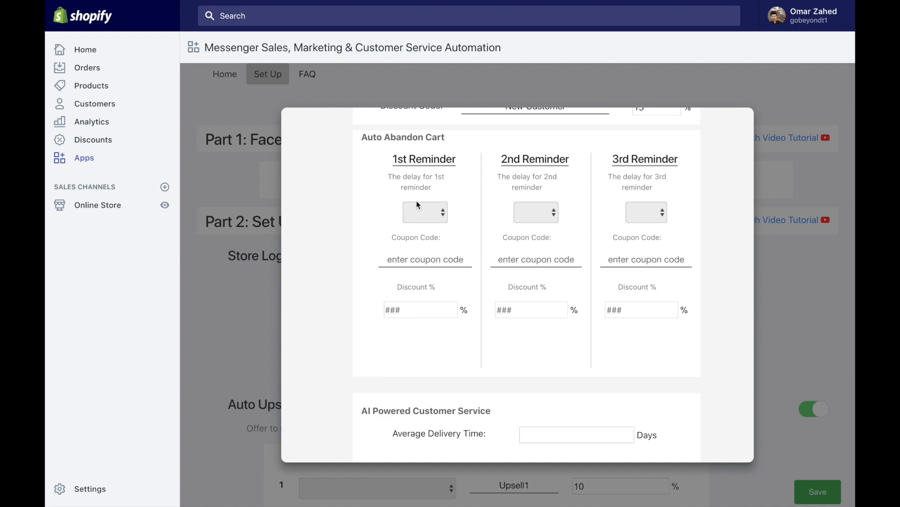
Step: Set the three abandon-cart reminder delays to 2 hours, 1 days and 2 days
{"action": "left_click", "coordinate": [443, 215]}
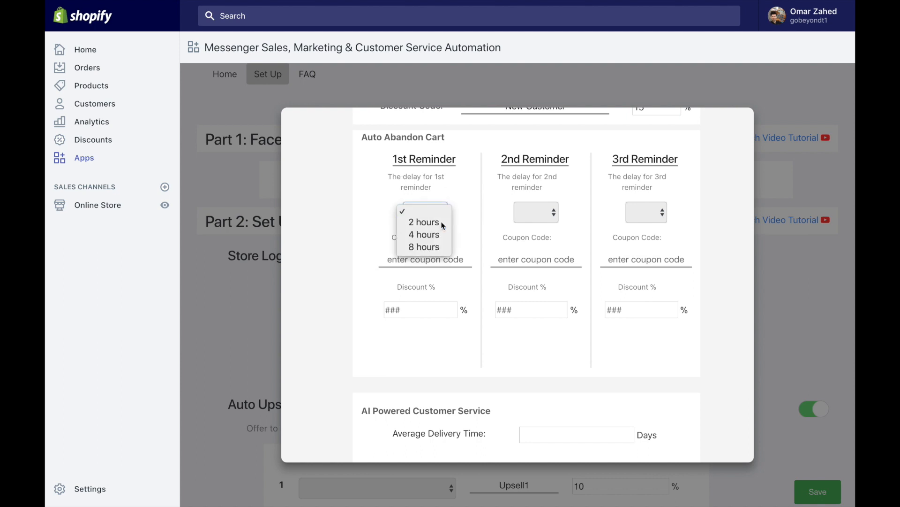
{"action": "left_click", "coordinate": [440, 222]}
{"action": "left_click", "coordinate": [552, 212]}
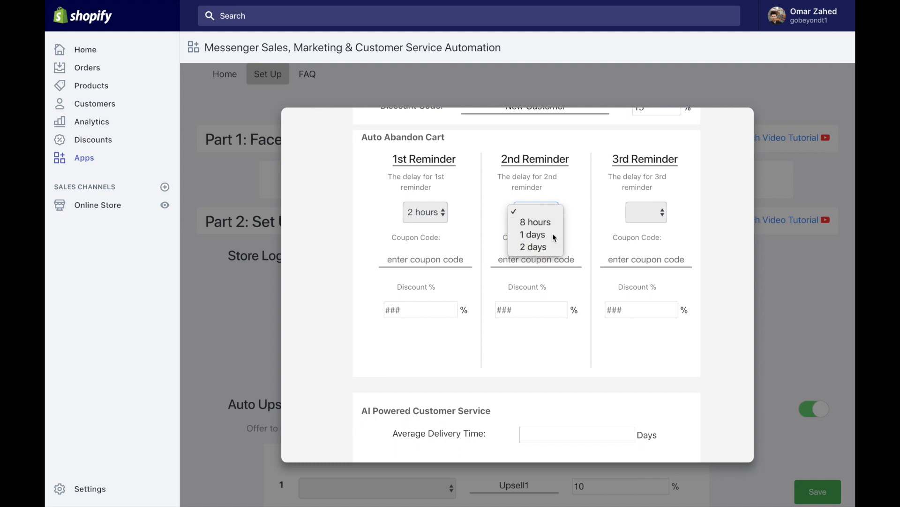
{"action": "left_click", "coordinate": [553, 234]}
{"action": "left_click", "coordinate": [652, 213]}
{"action": "left_click", "coordinate": [653, 234]}
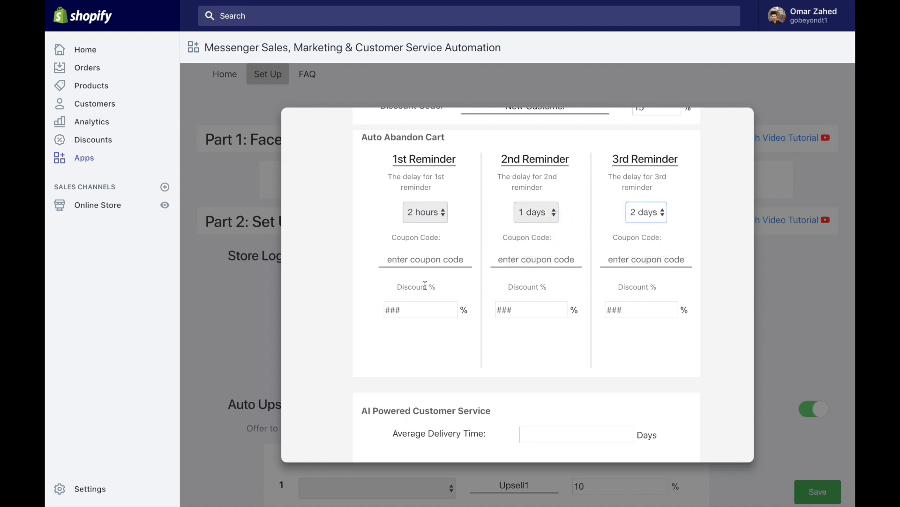
Step: Enter coupon codes AC1, AC2 and AB3 for the three reminders
{"action": "left_click", "coordinate": [414, 261]}
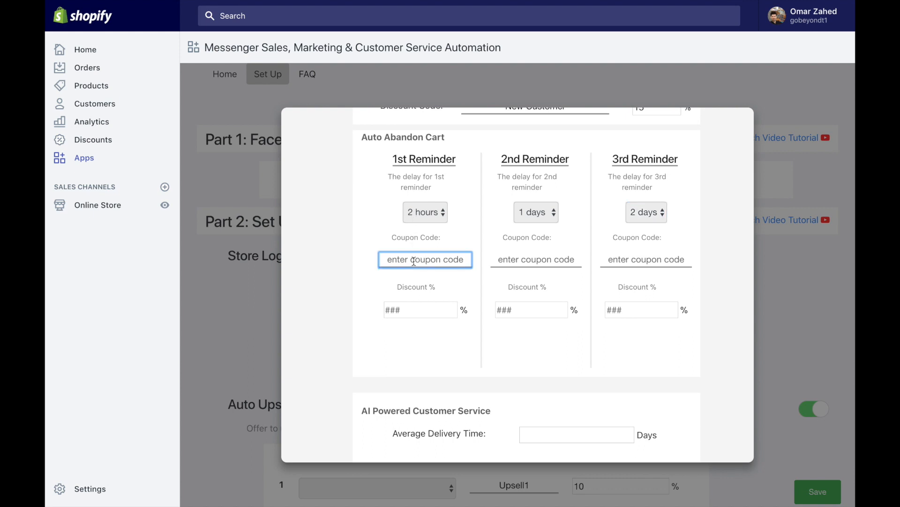
{"action": "type", "text": "AC1"}
{"action": "left_click", "coordinate": [520, 257]}
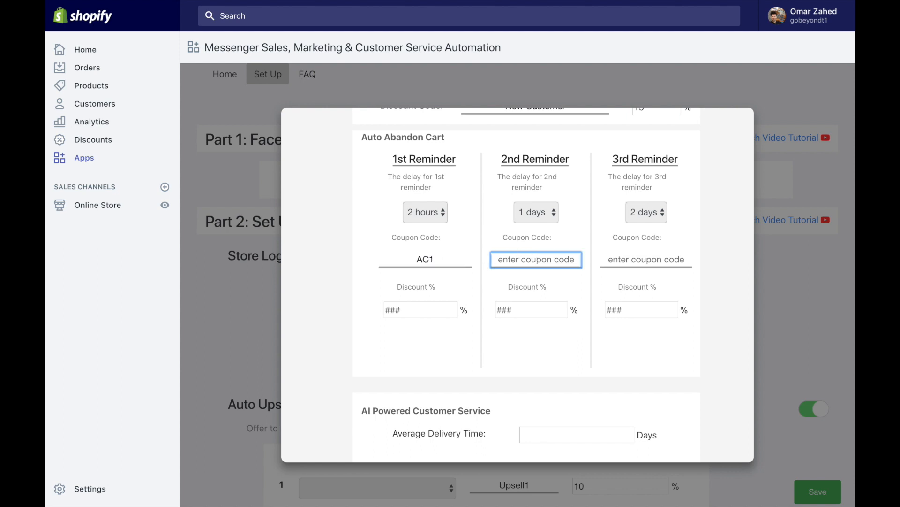
{"action": "type", "text": "AC2"}
{"action": "left_click", "coordinate": [630, 262]}
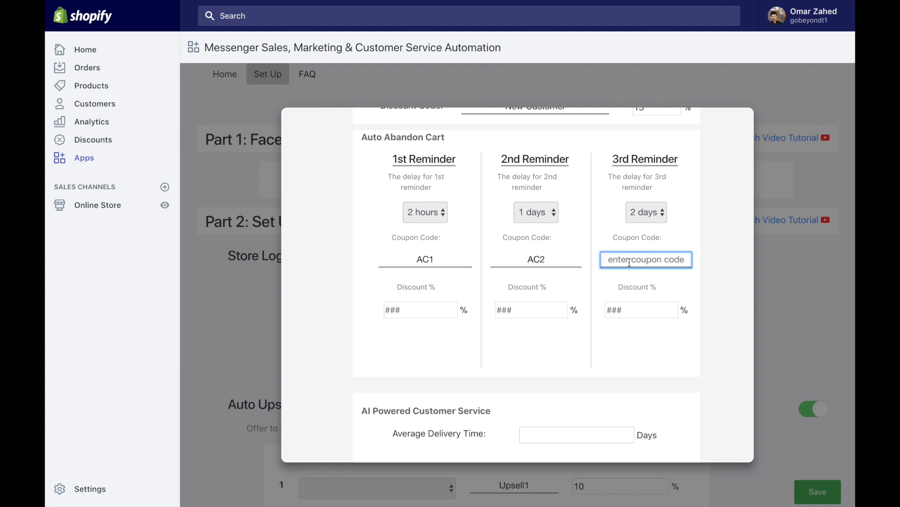
{"action": "type", "text": "AB3"}
Step: Fill the reminders' Discount % fields, ending with 0, 10 and 20
{"action": "left_click", "coordinate": [435, 310]}
{"action": "type", "text": "10"}
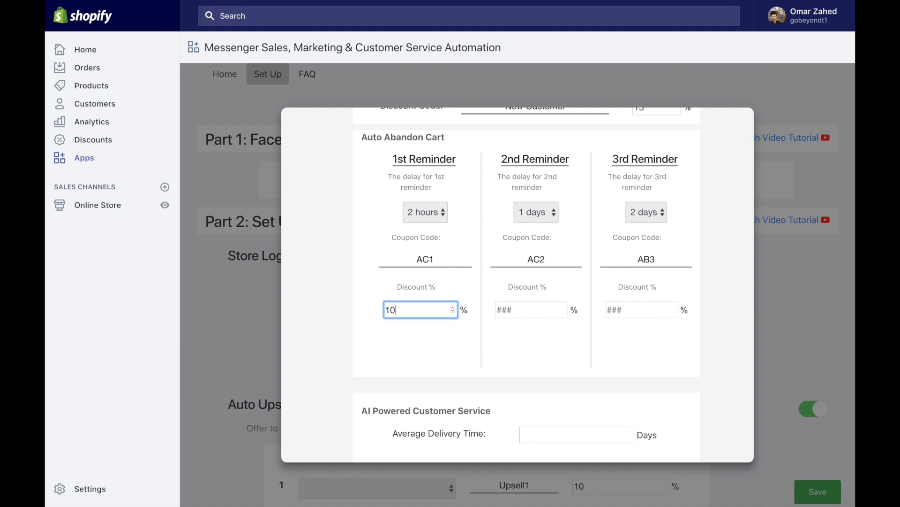
{"action": "left_click", "coordinate": [531, 323]}
{"action": "left_click", "coordinate": [532, 310]}
{"action": "type", "text": "15"}
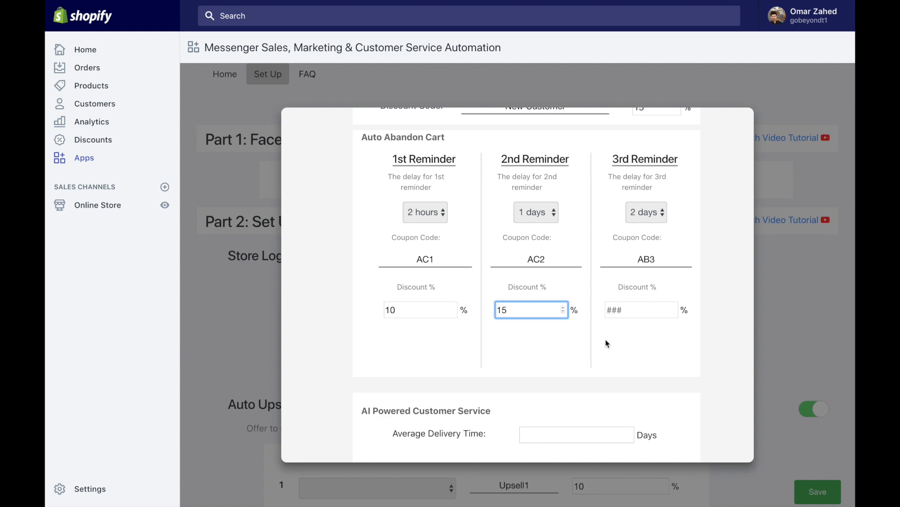
{"action": "left_click", "coordinate": [626, 315]}
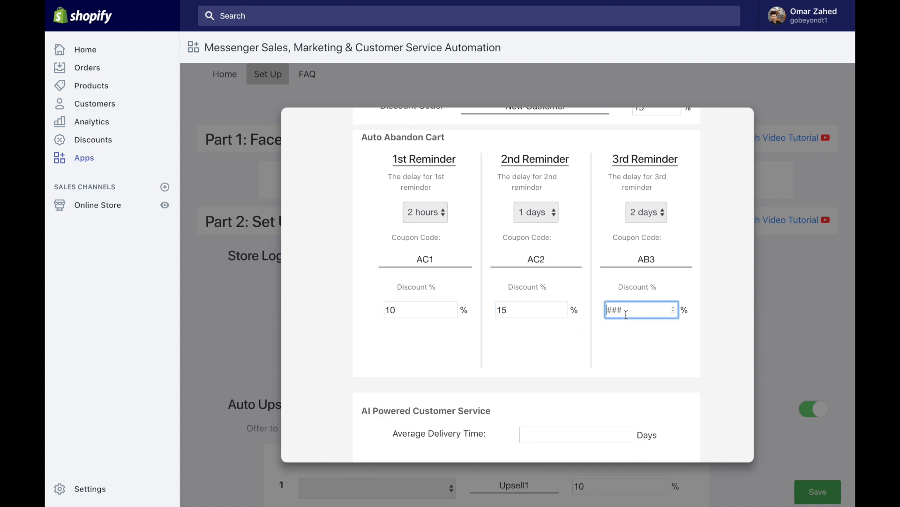
{"action": "type", "text": "20"}
{"action": "double_click", "coordinate": [391, 311]}
{"action": "type", "text": "0"}
{"action": "double_click", "coordinate": [501, 310]}
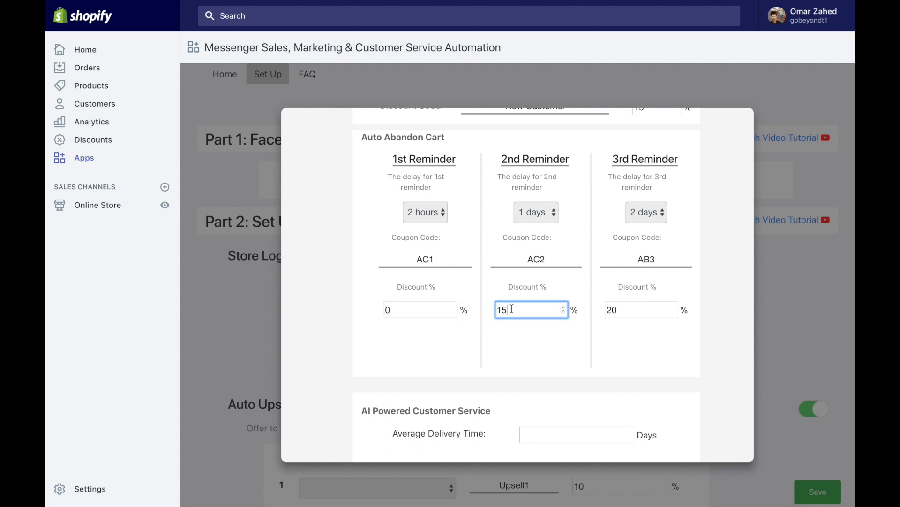
{"action": "type", "text": "10"}
{"action": "scroll", "coordinate": [589, 350], "scroll_direction": "down", "scroll_amount": 3}
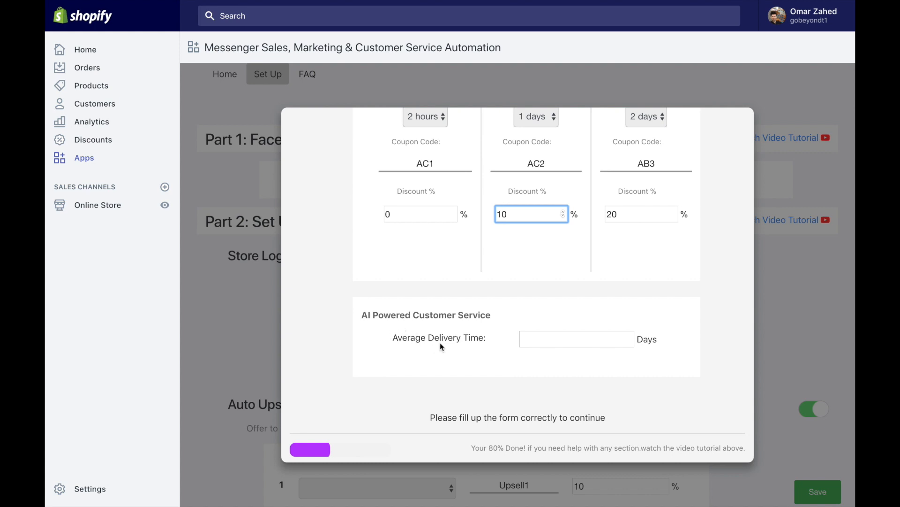
Step: Enter 20 days in the Average Delivery Time field of AI Powered Customer Service
{"action": "left_click", "coordinate": [553, 340]}
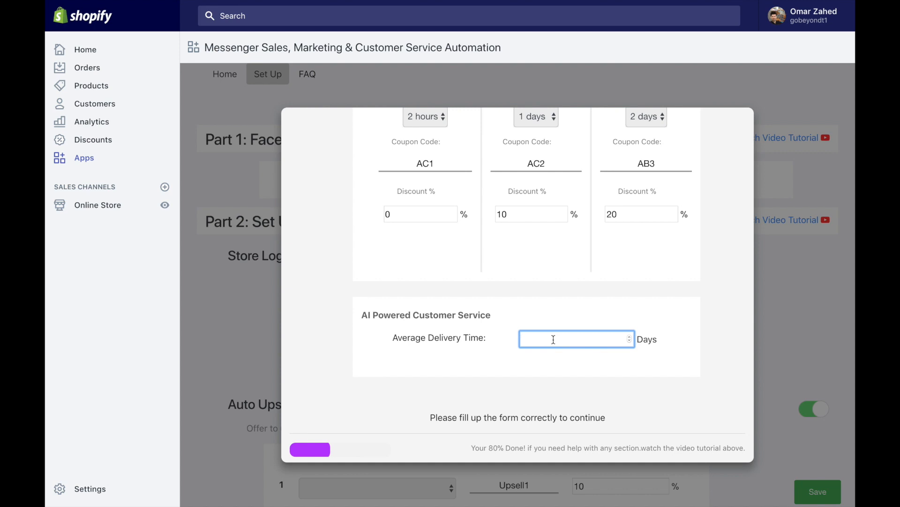
{"action": "type", "text": "20"}
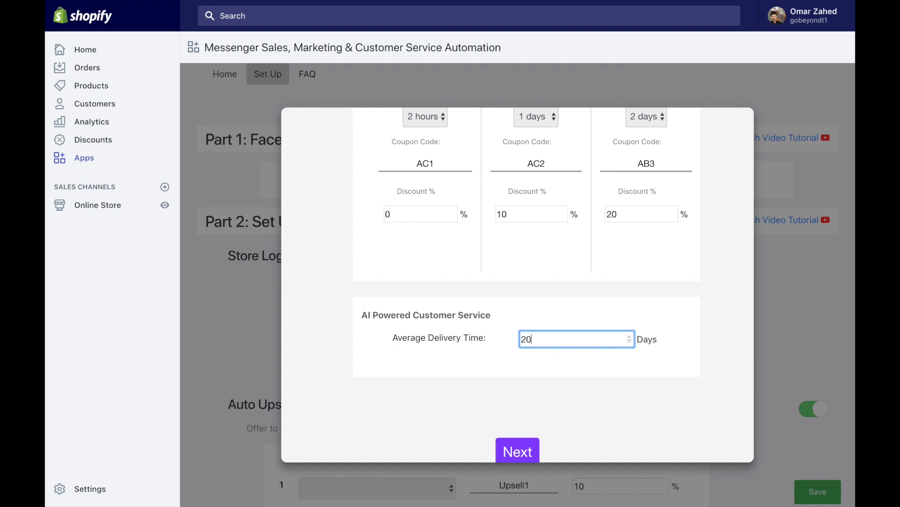
{"action": "left_click_drag", "start_coordinate": [362, 319], "coordinate": [488, 316]}
{"action": "left_click", "coordinate": [527, 337]}
{"action": "double_click", "coordinate": [527, 338]}
{"action": "left_click", "coordinate": [538, 341]}
{"action": "scroll", "coordinate": [521, 427], "scroll_direction": "down", "scroll_amount": 1}
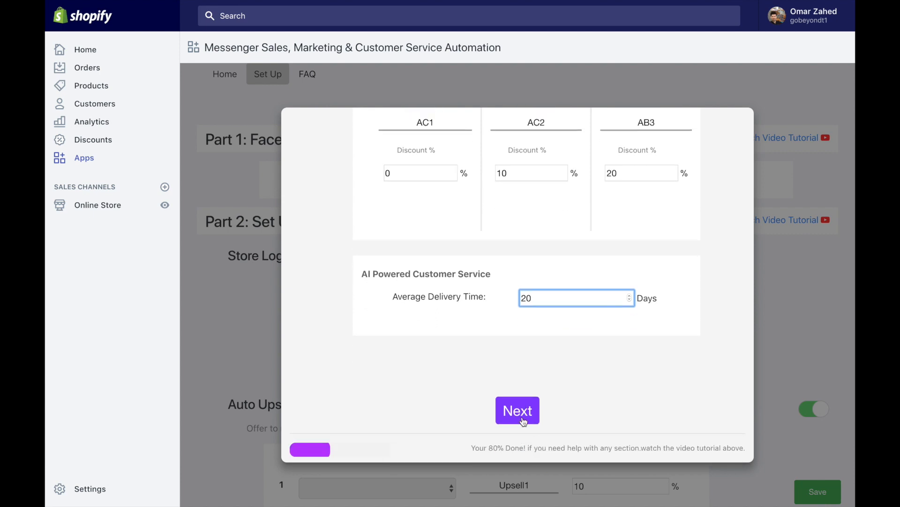
Step: Submit the wizard form and log in to Chatfuel from the Step 4 dialog
{"action": "left_click", "coordinate": [523, 419]}
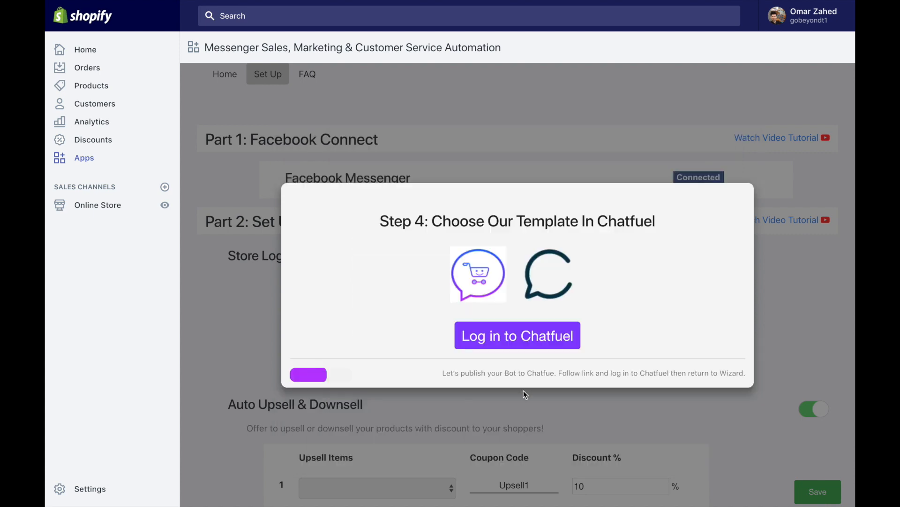
{"action": "left_click", "coordinate": [529, 336]}
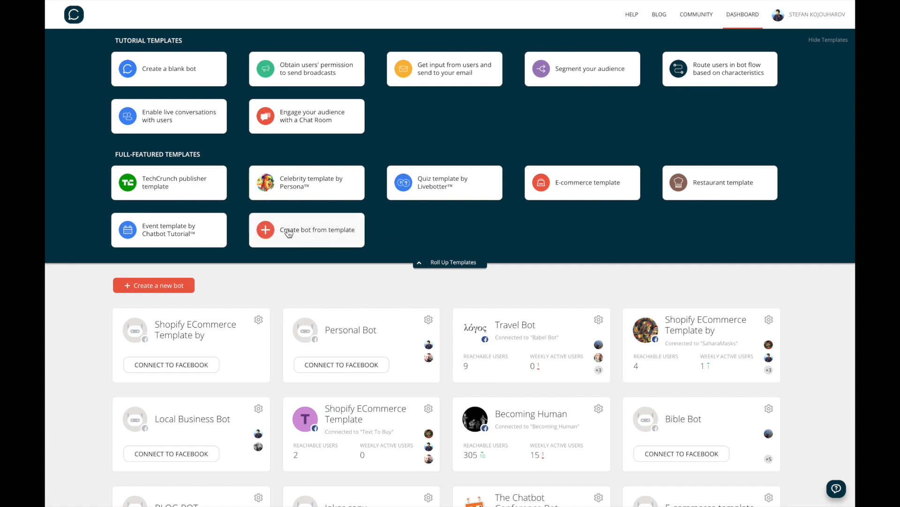
Step: Create a new Chatfuel bot from the Shopify ECommerce Template by GoBeyond.ai
{"action": "left_click", "coordinate": [303, 238]}
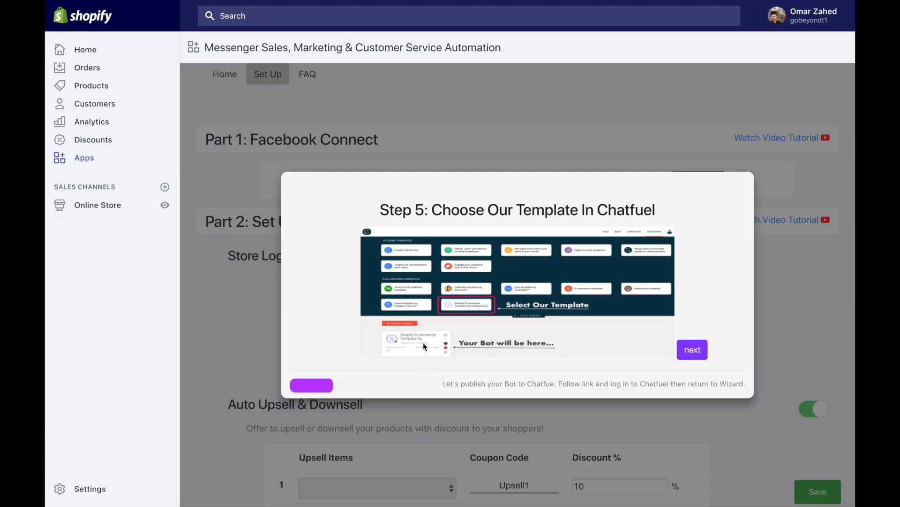
Step: Advance the Step 5 dialog to the bot launch step and return to Chatfuel's bot editor
{"action": "left_click", "coordinate": [694, 351]}
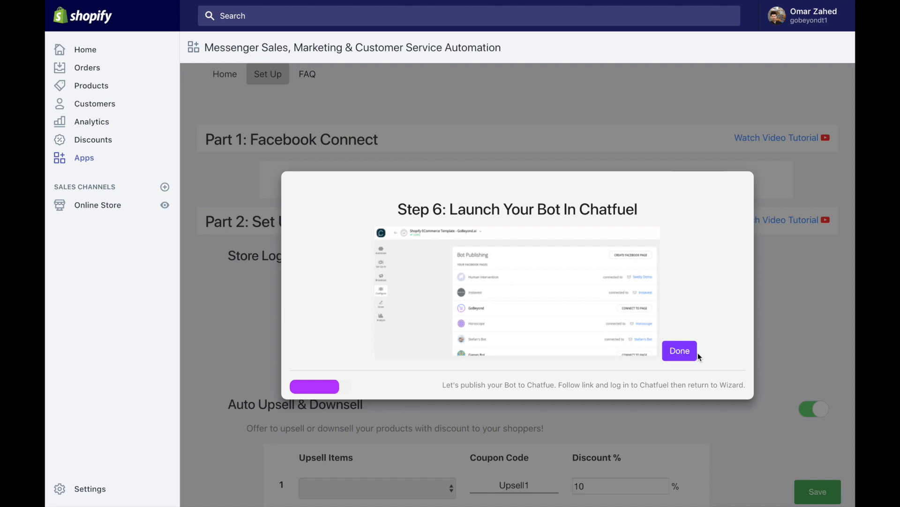
{"action": "left_click", "coordinate": [259, 29]}
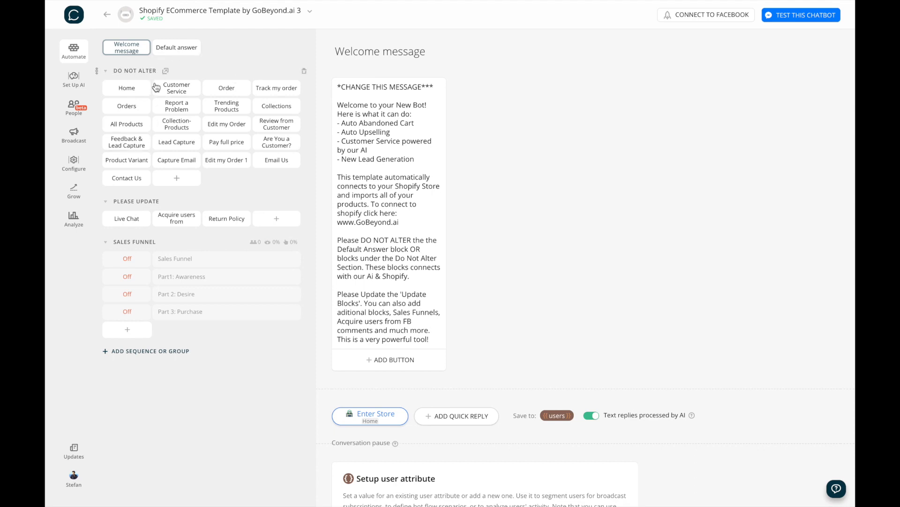
Step: Review the bot's Home block, briefly checking back on the Shopify wizard
{"action": "left_click", "coordinate": [131, 91]}
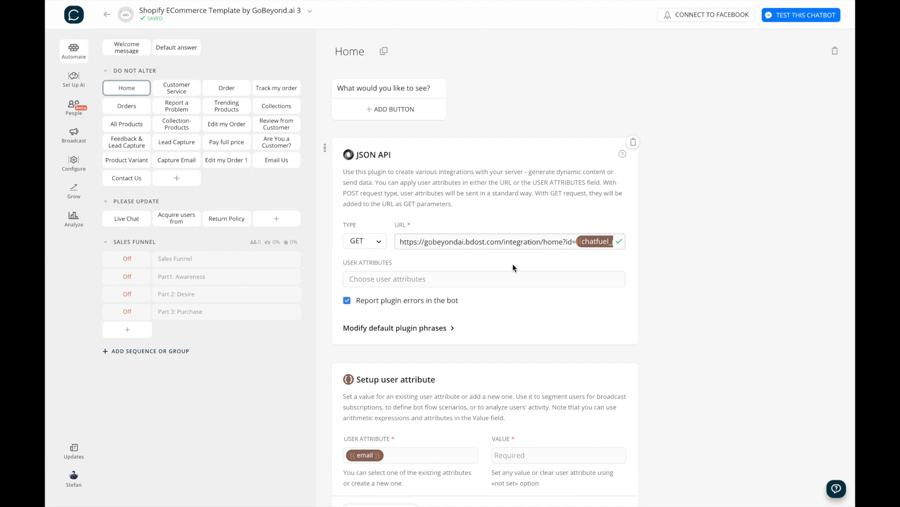
{"action": "scroll", "coordinate": [513, 267], "scroll_direction": "down", "scroll_amount": 1}
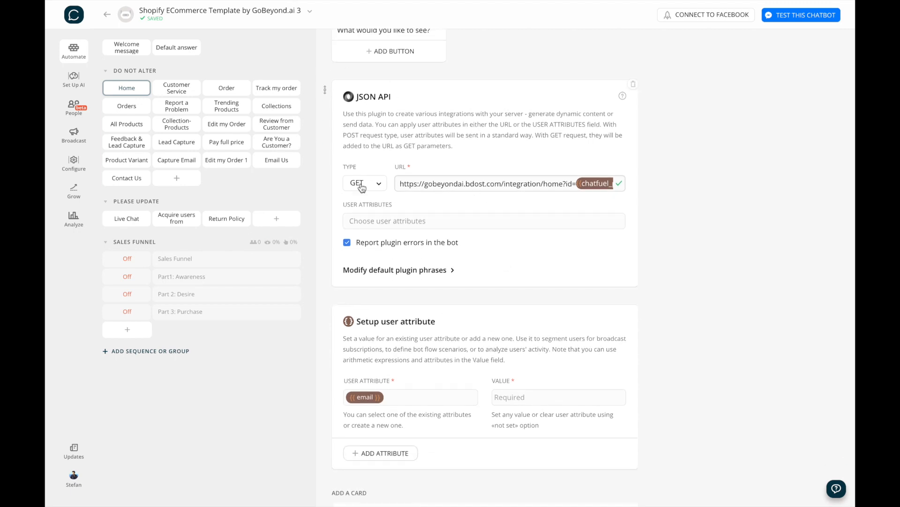
{"action": "scroll", "coordinate": [412, 161], "scroll_direction": "up", "scroll_amount": 1}
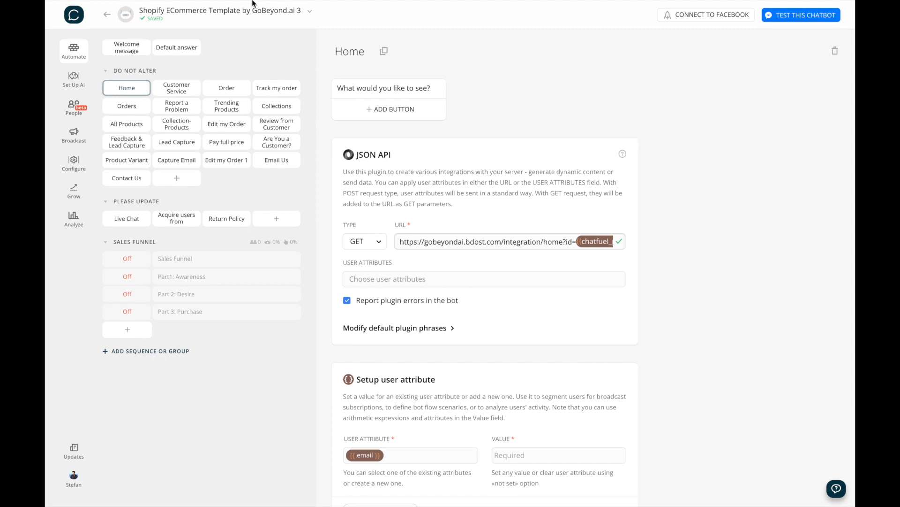
{"action": "mouse_move", "coordinate": [252, 1]}
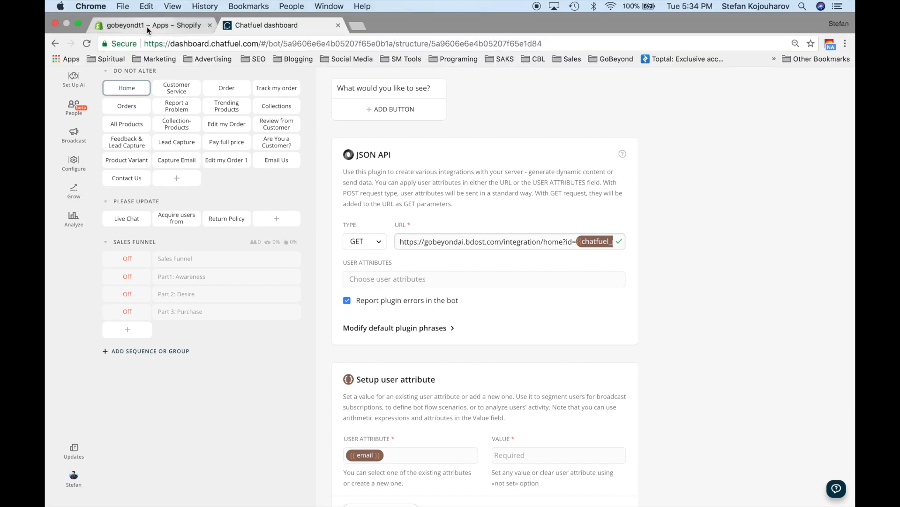
{"action": "left_click", "coordinate": [147, 27]}
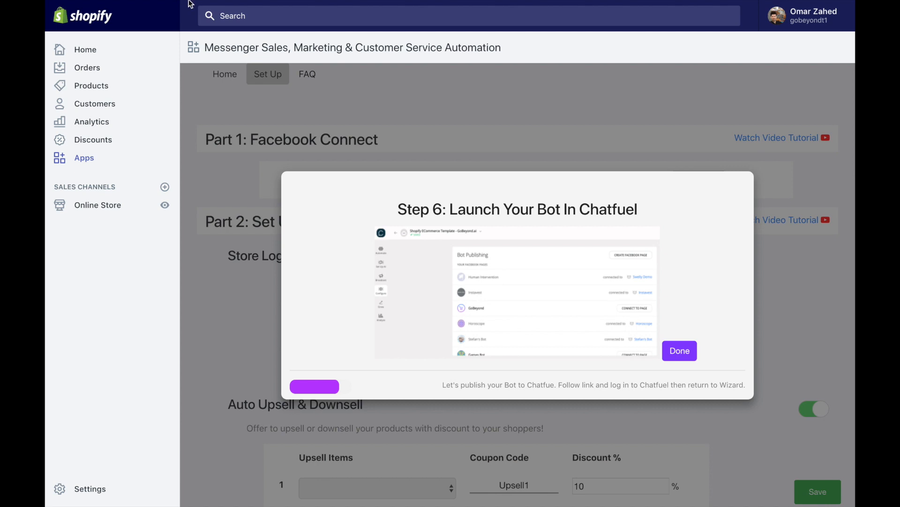
{"action": "mouse_move", "coordinate": [190, 4]}
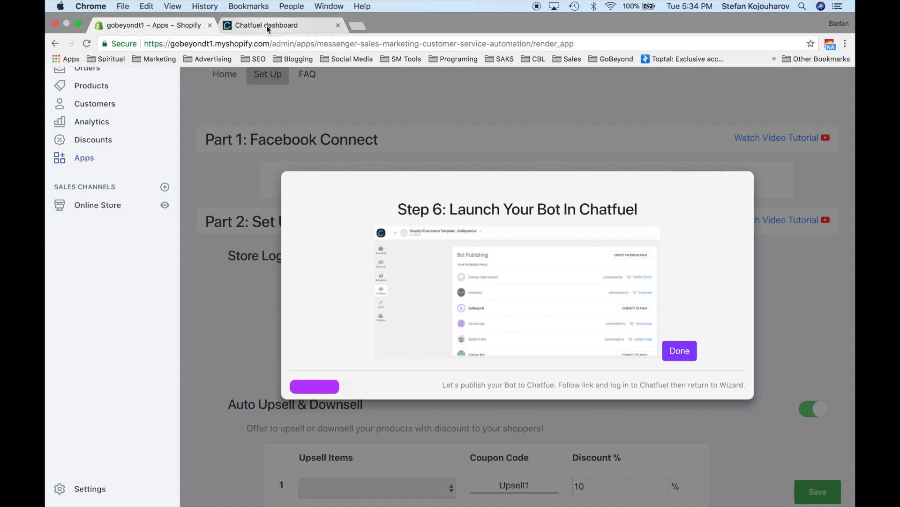
{"action": "left_click", "coordinate": [266, 25]}
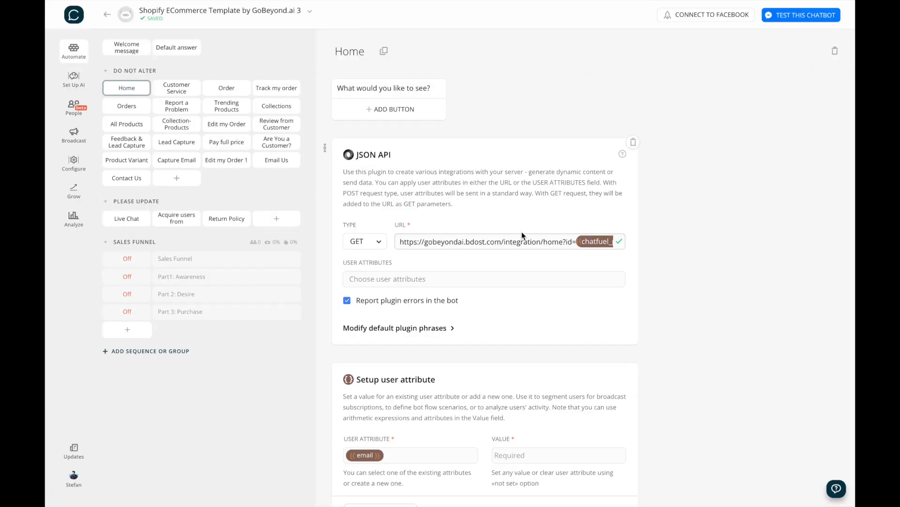
Step: Inspect the Lead Capture block's UserEmail prompt, then bring up the bot's Configure settings
{"action": "scroll", "coordinate": [475, 301], "scroll_direction": "down", "scroll_amount": 3}
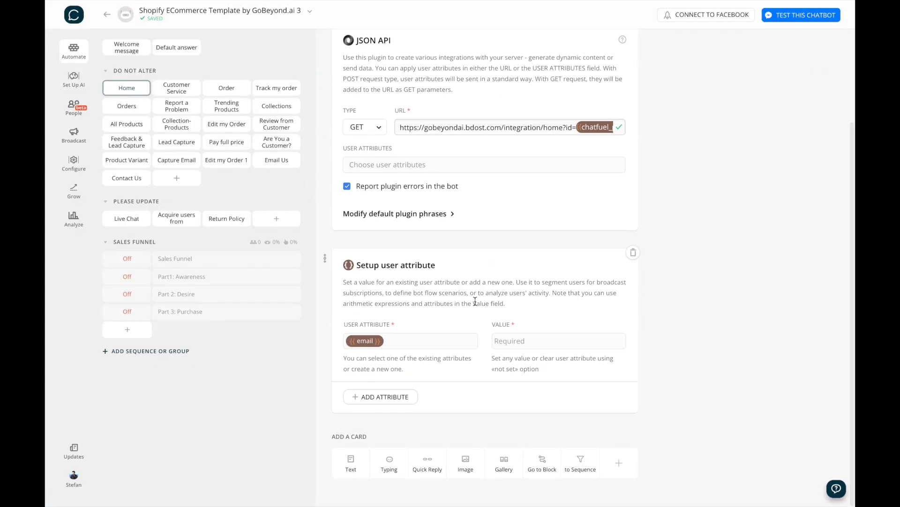
{"action": "scroll", "coordinate": [475, 301], "scroll_direction": "up", "scroll_amount": 3}
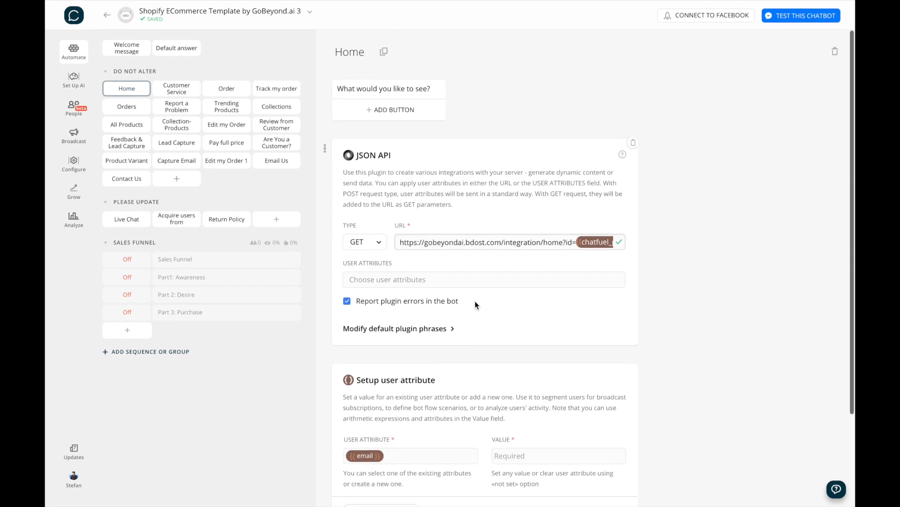
{"action": "left_click", "coordinate": [177, 145]}
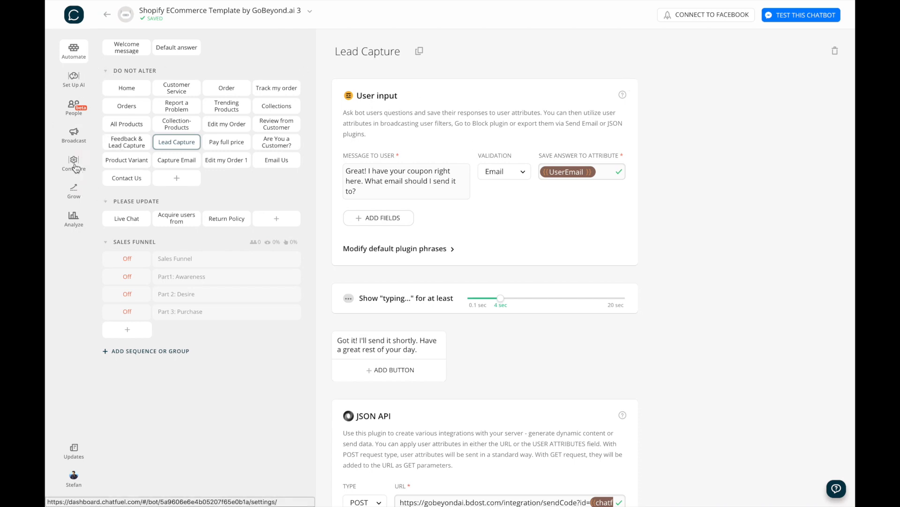
{"action": "left_click", "coordinate": [75, 168]}
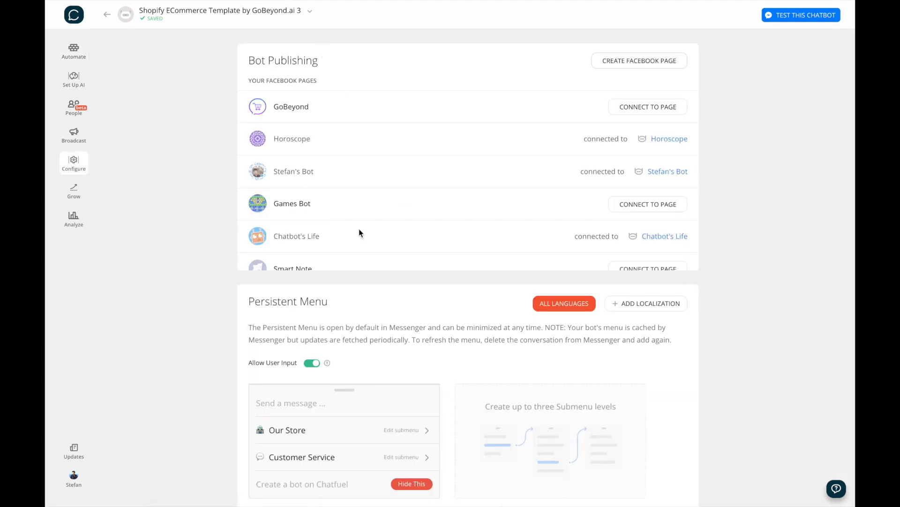
Step: Connect the bot to the GoBeyond page and start a Messenger test of it
{"action": "scroll", "coordinate": [359, 230], "scroll_direction": "down", "scroll_amount": 10}
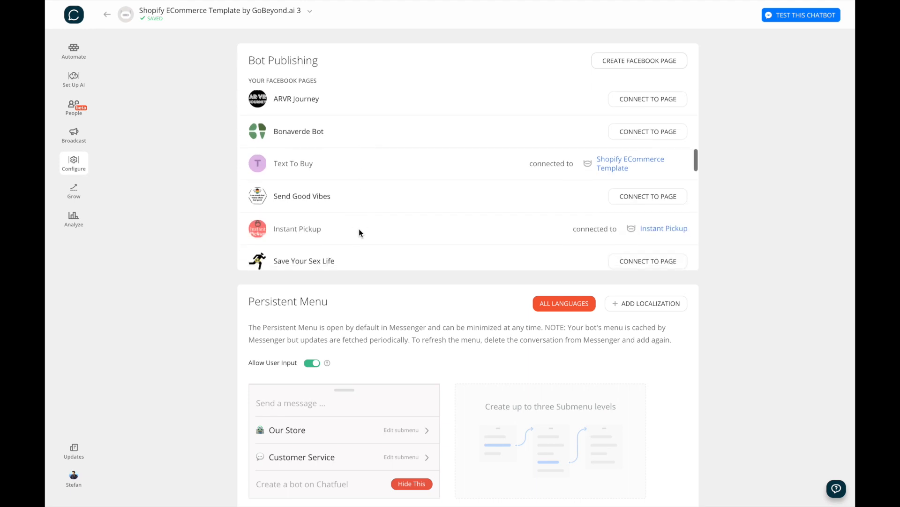
{"action": "scroll", "coordinate": [358, 232], "scroll_direction": "down", "scroll_amount": 12}
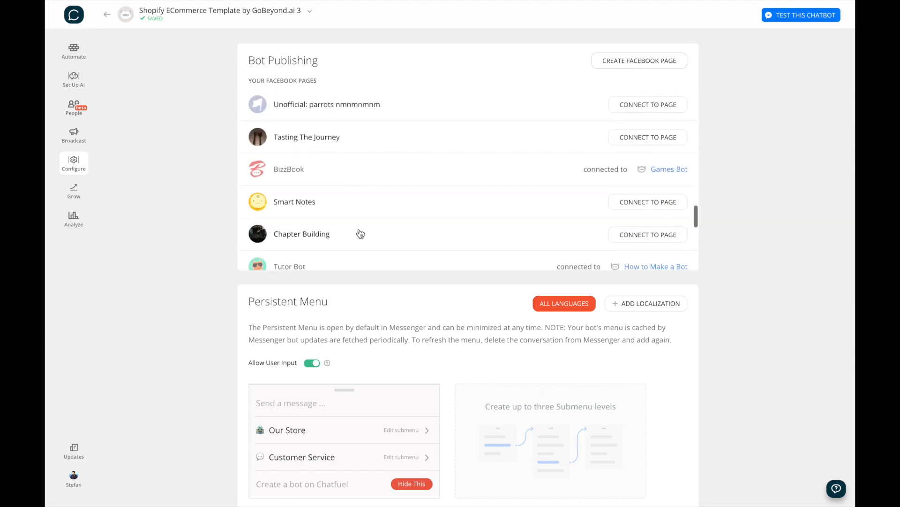
{"action": "scroll", "coordinate": [359, 232], "scroll_direction": "up", "scroll_amount": 20}
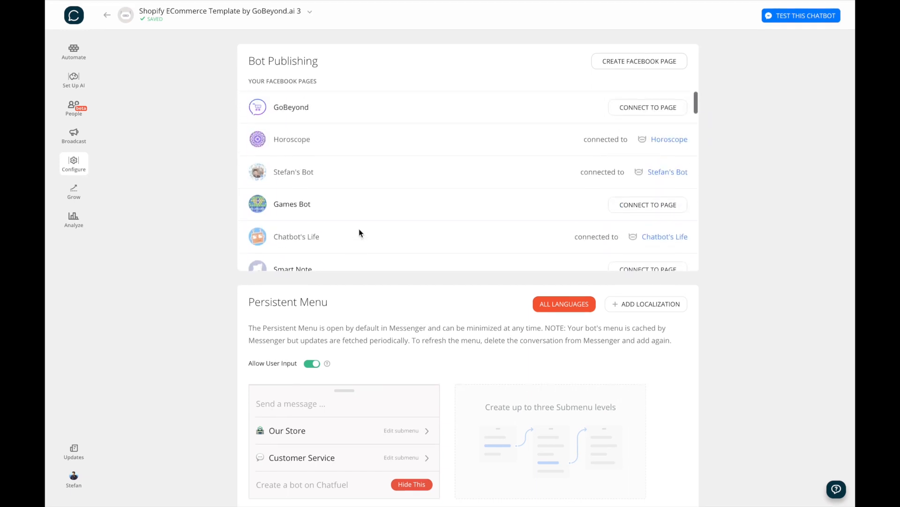
{"action": "left_click", "coordinate": [662, 117]}
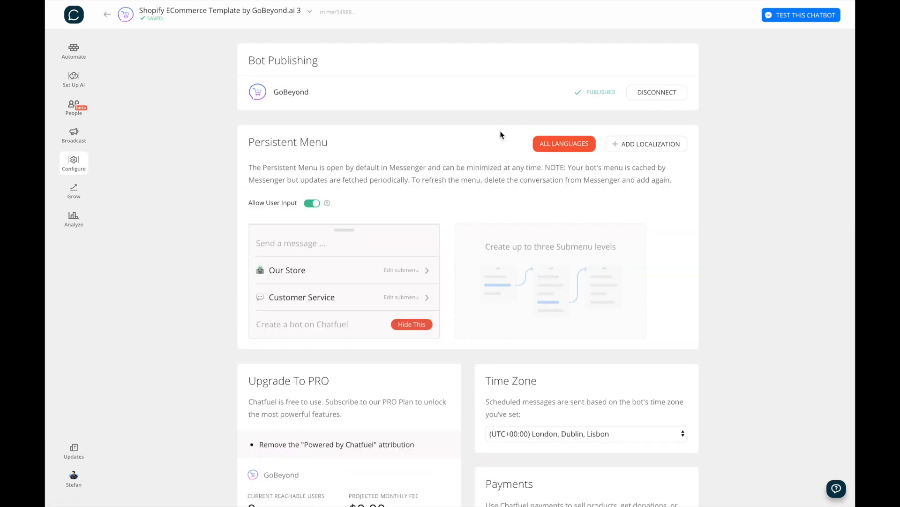
{"action": "left_click", "coordinate": [792, 15]}
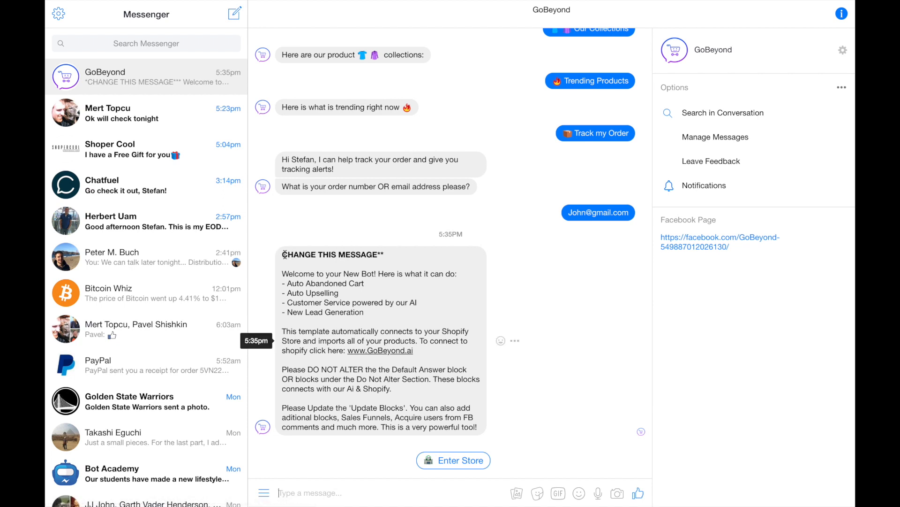
Step: Read the template welcome message in the GoBeyond Messenger chat, then return to Chatfuel
{"action": "left_click_drag", "start_coordinate": [285, 253], "coordinate": [478, 431]}
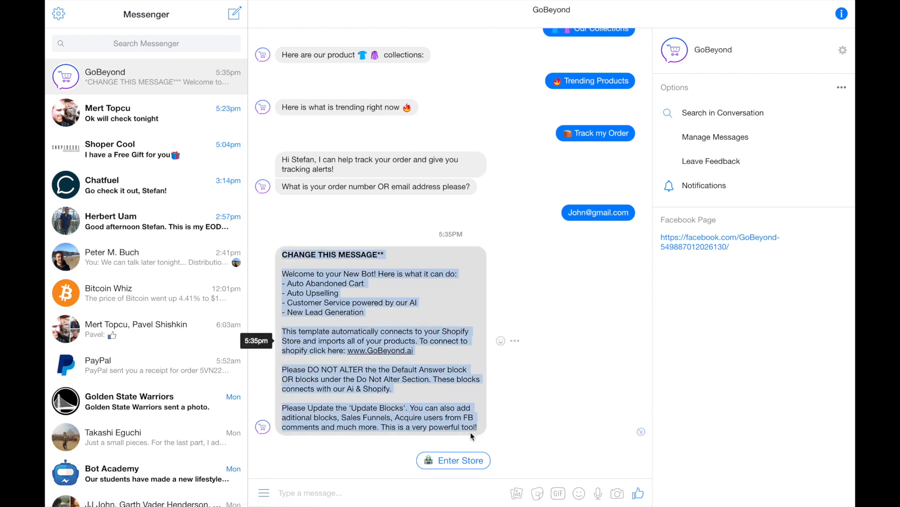
{"action": "mouse_move", "coordinate": [361, 4]}
{"action": "left_click", "coordinate": [295, 26]}
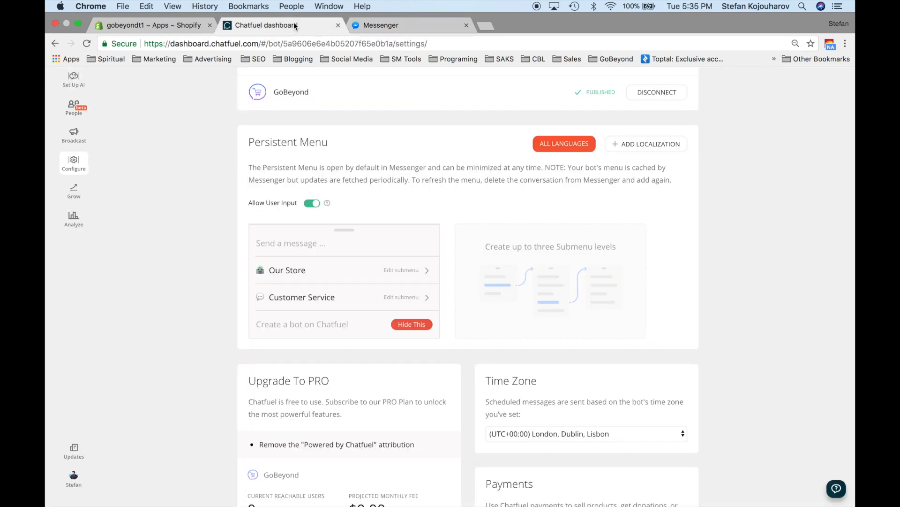
Step: Finish Step 6 of the Shopify wizard to reach 'Congratulations You Did it!', then return to Chatfuel
{"action": "left_click", "coordinate": [155, 25]}
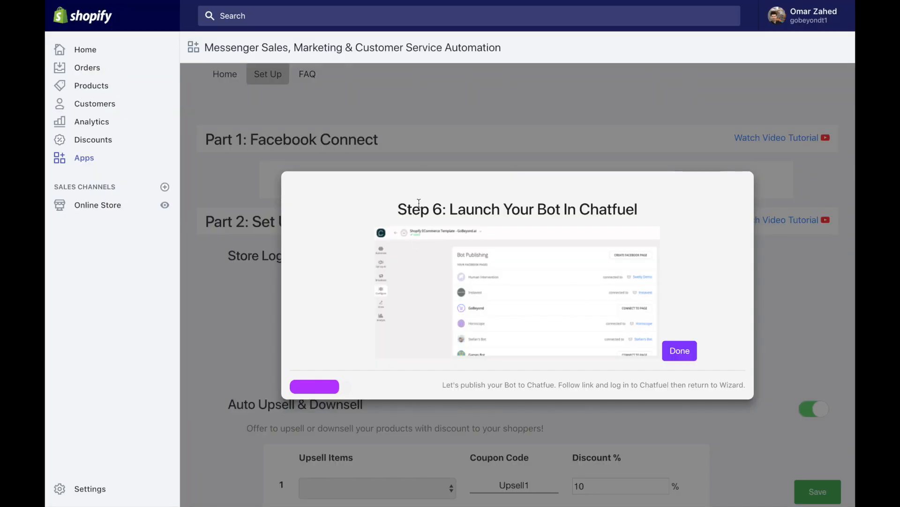
{"action": "left_click", "coordinate": [680, 352]}
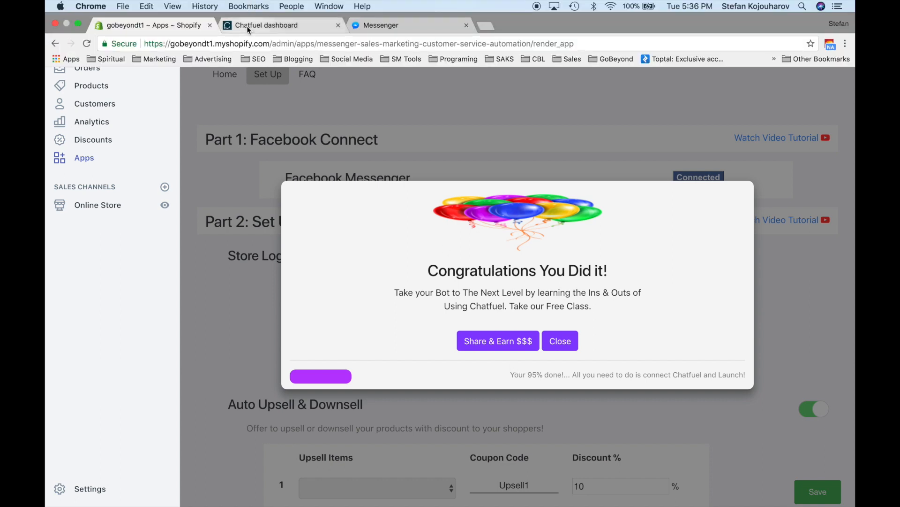
{"action": "left_click", "coordinate": [258, 18]}
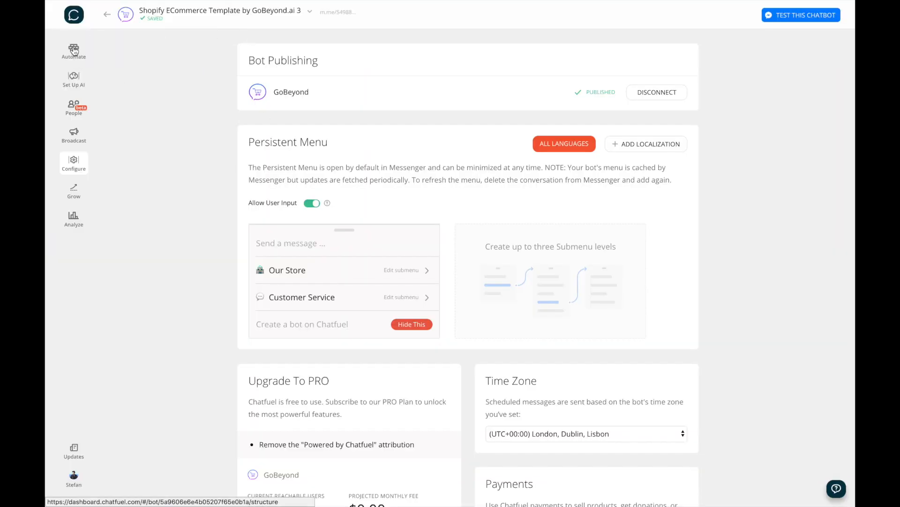
Step: Rewrite the Welcome message block as 'Hi {{first name}}, welcome to my store!' using the first-name attribute
{"action": "left_click", "coordinate": [74, 51]}
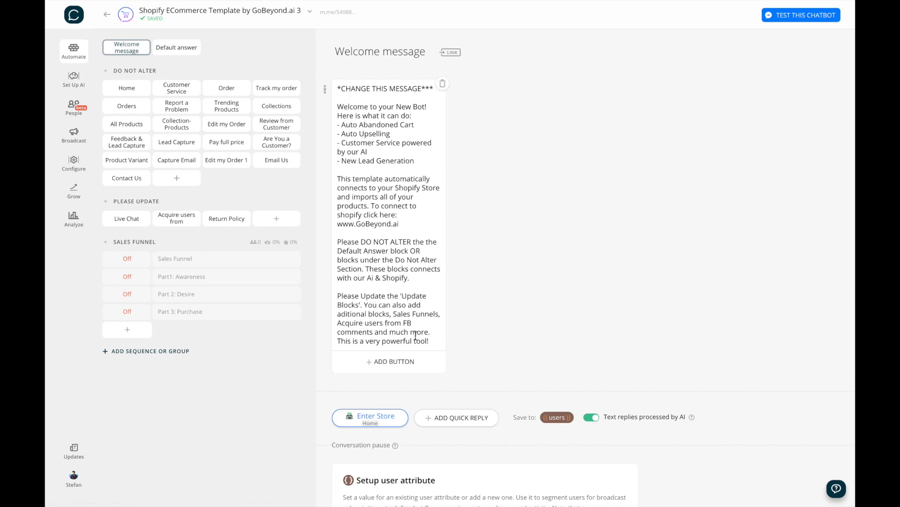
{"action": "left_click_drag", "start_coordinate": [431, 341], "coordinate": [336, 93]}
{"action": "type", "text": "Hi"}
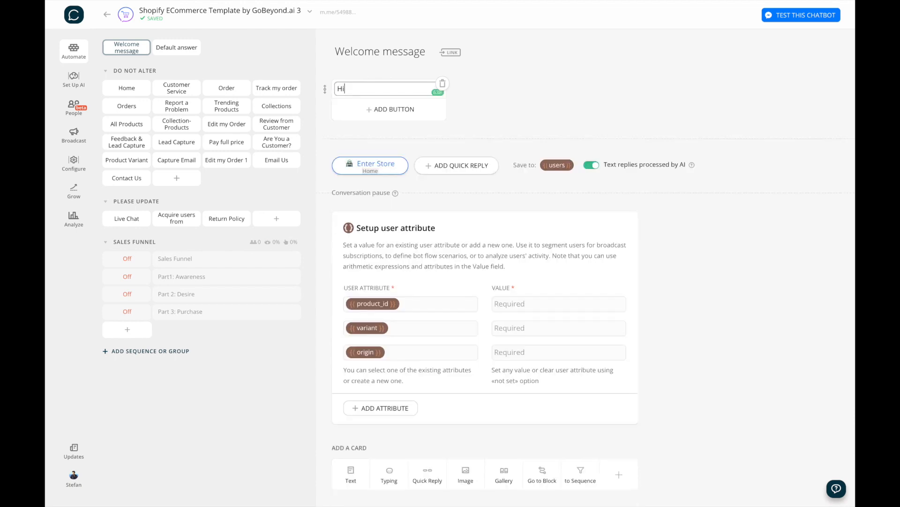
{"action": "type", "text": " {{f"}
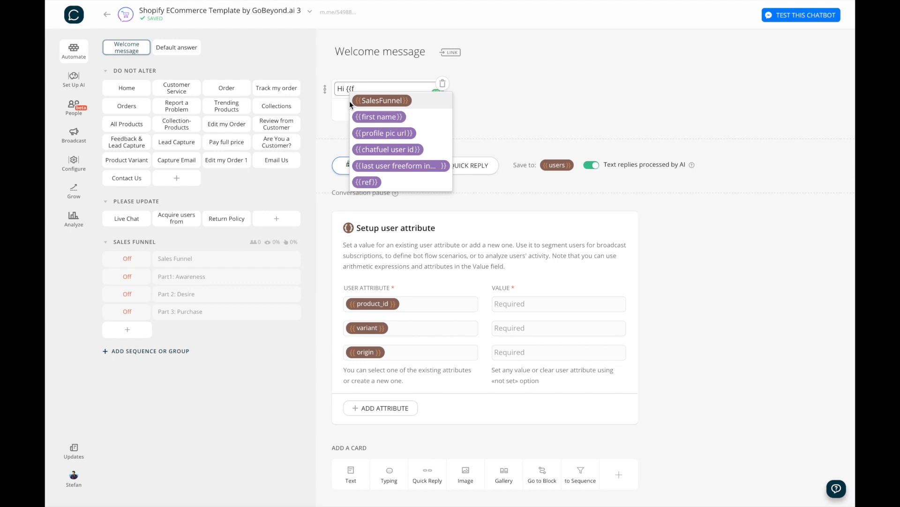
{"action": "left_click", "coordinate": [368, 116]}
{"action": "type", "text": ","}
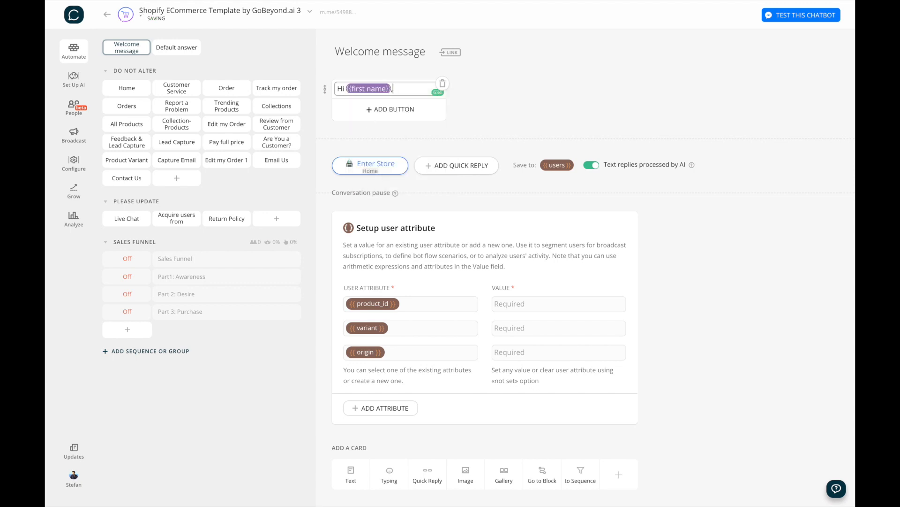
{"action": "type", "text": " welcome to my s"}
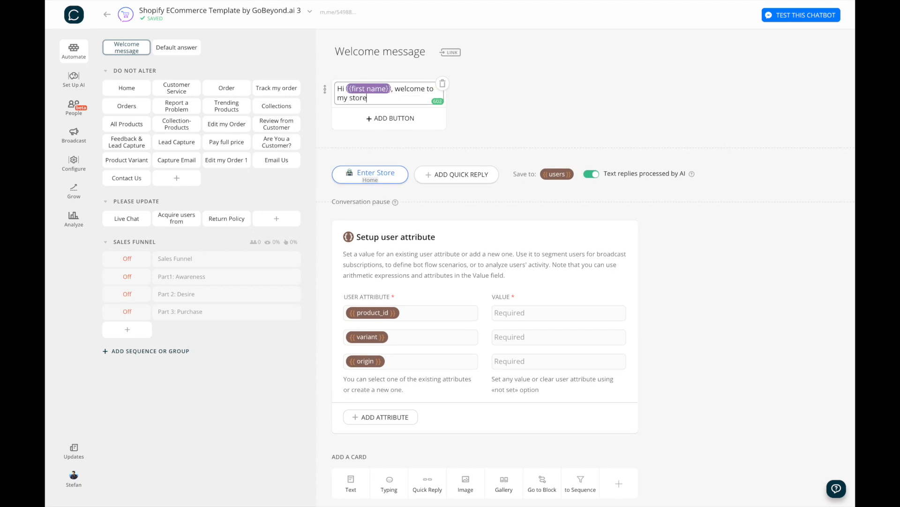
{"action": "type", "text": "tore!"}
{"action": "scroll", "coordinate": [406, 145], "scroll_direction": "down", "scroll_amount": 1}
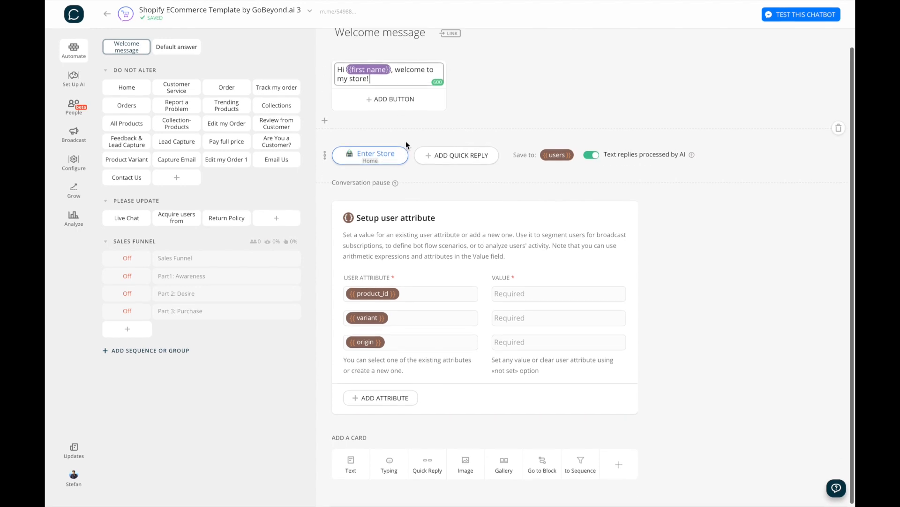
Step: Add an image card with the uploaded Red Logo picture above the welcome greeting
{"action": "left_click", "coordinate": [469, 471]}
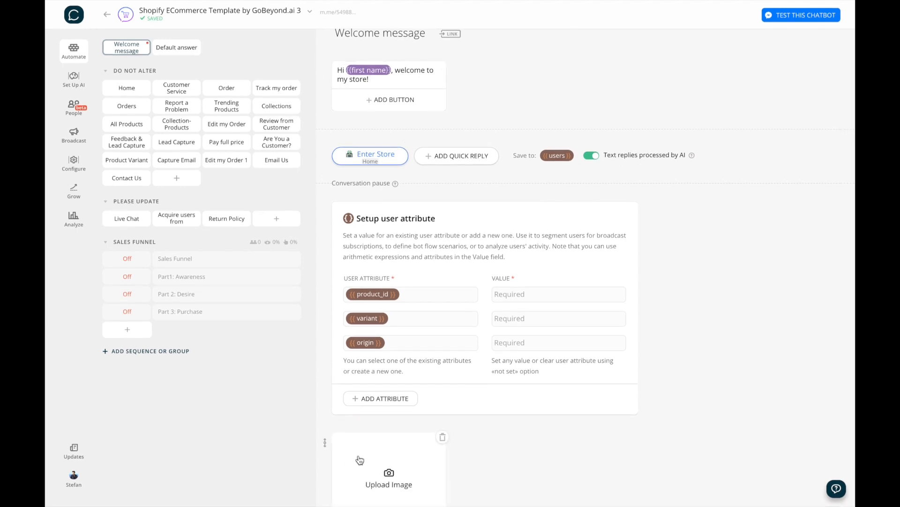
{"action": "left_click_drag", "start_coordinate": [326, 347], "coordinate": [350, 54]}
{"action": "left_click", "coordinate": [396, 115]}
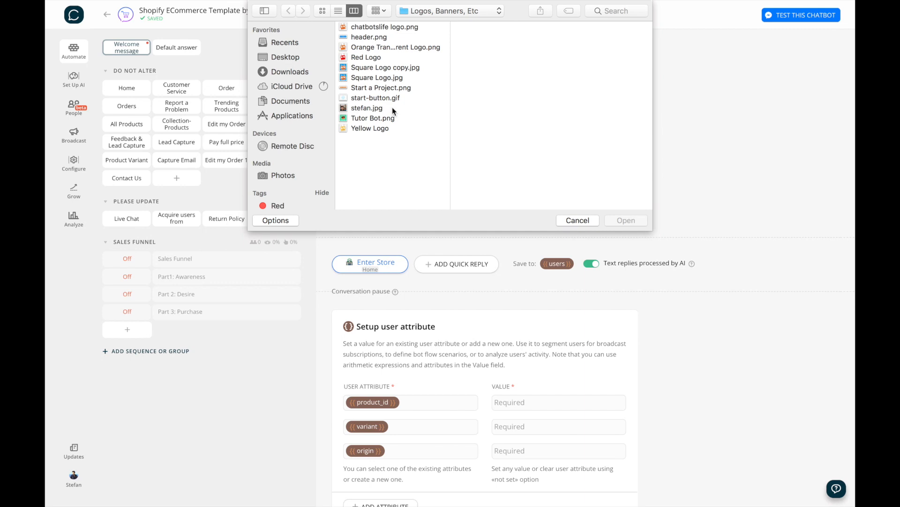
{"action": "left_click", "coordinate": [367, 55]}
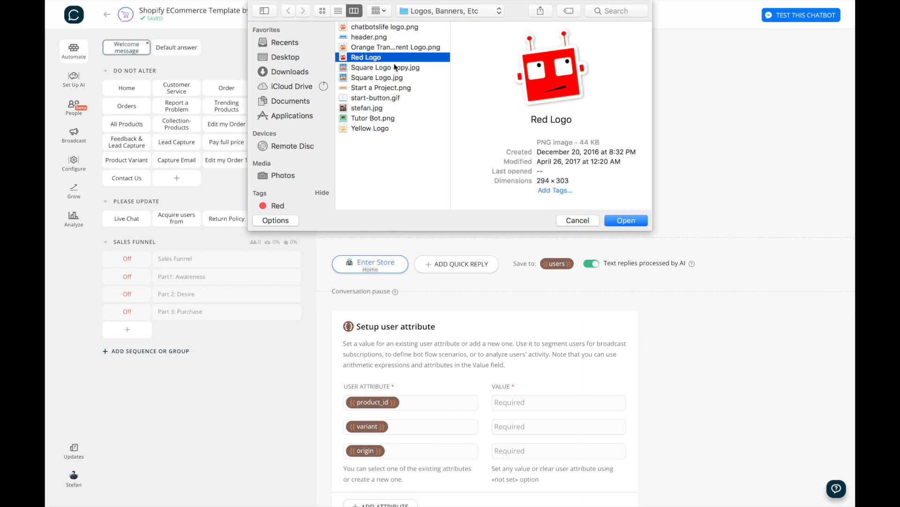
{"action": "left_click", "coordinate": [623, 222]}
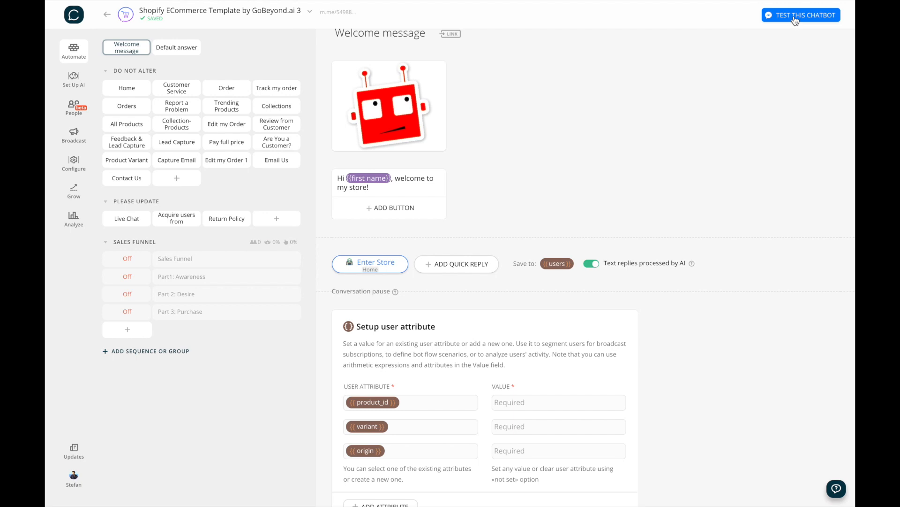
Step: Test the bot in Messenger, check the robot image and greeting, and reply Enter Store
{"action": "left_click", "coordinate": [794, 17]}
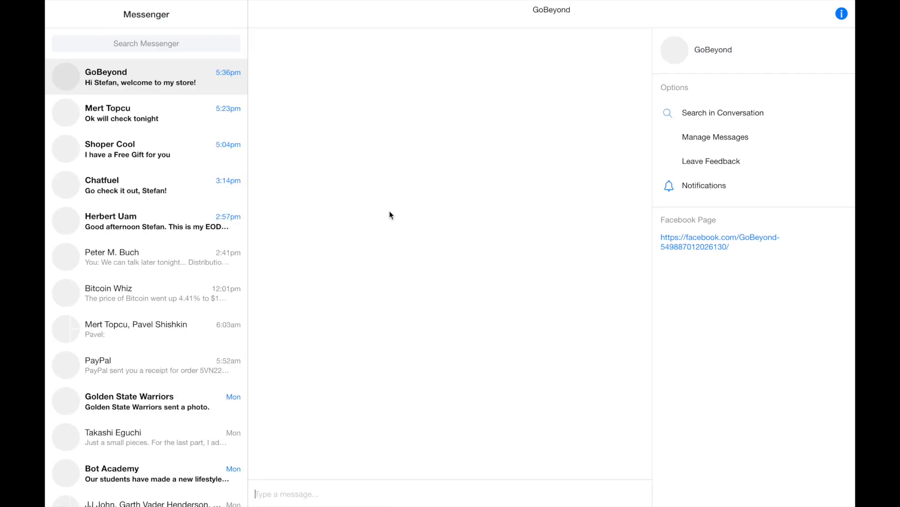
{"action": "mouse_move", "coordinate": [423, 1]}
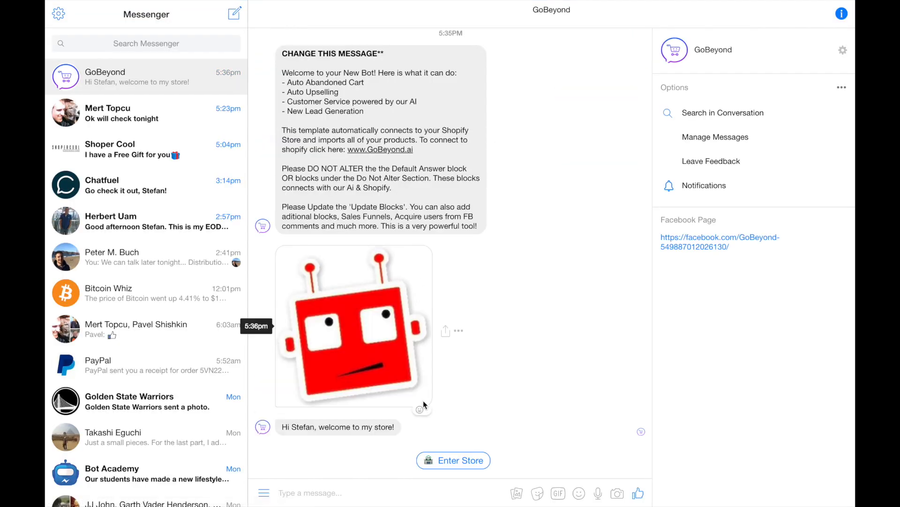
{"action": "scroll", "coordinate": [425, 141], "scroll_direction": "up", "scroll_amount": 5}
{"action": "scroll", "coordinate": [426, 141], "scroll_direction": "down", "scroll_amount": 5}
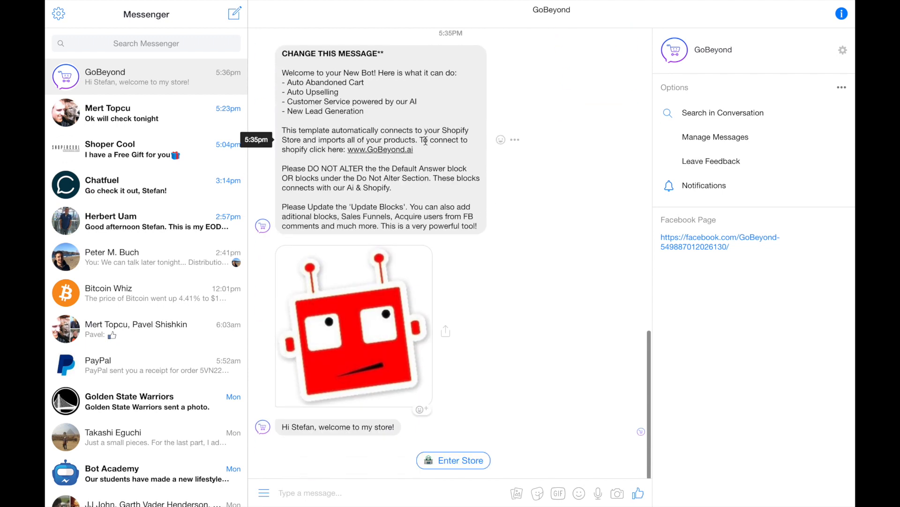
{"action": "left_click", "coordinate": [450, 466]}
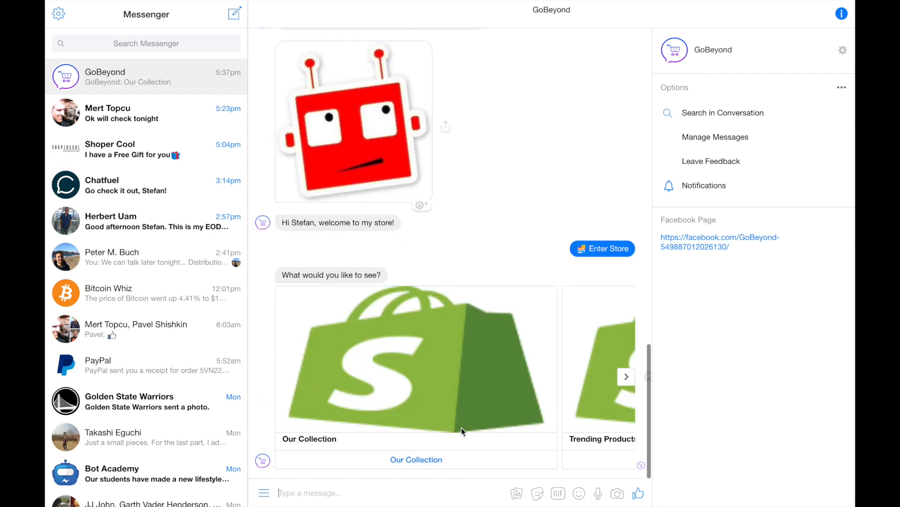
Step: Browse the store category carousel through All Products to Customer Service
{"action": "left_click", "coordinate": [629, 379]}
{"action": "left_click", "coordinate": [628, 378]}
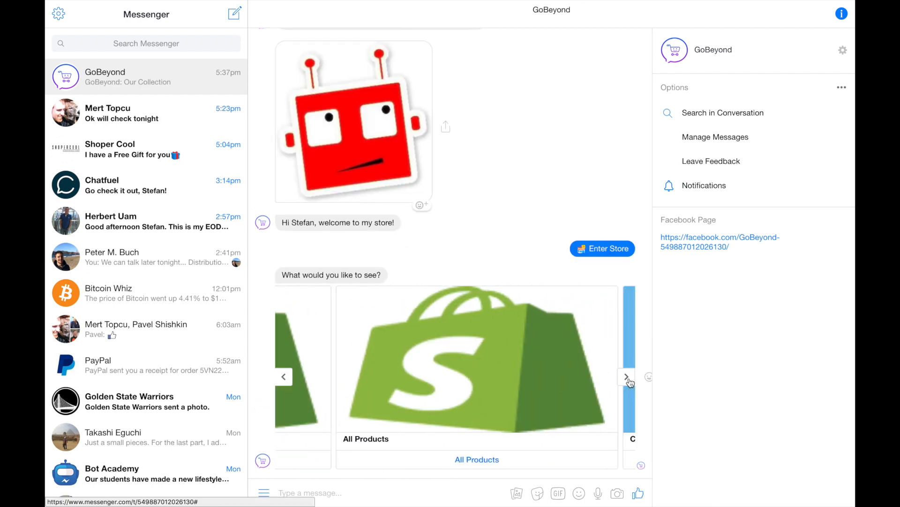
{"action": "left_click", "coordinate": [629, 378]}
{"action": "scroll", "coordinate": [560, 218], "scroll_direction": "up", "scroll_amount": 1}
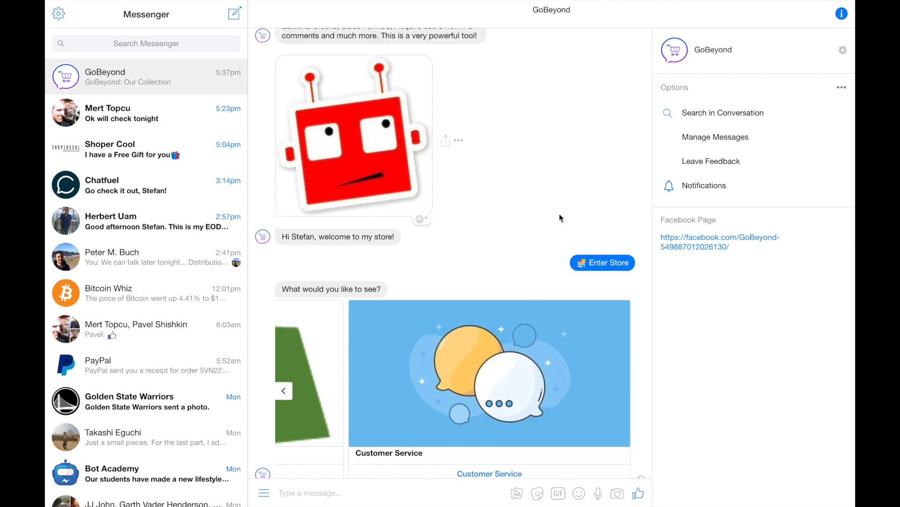
{"action": "scroll", "coordinate": [561, 218], "scroll_direction": "down", "scroll_amount": 1}
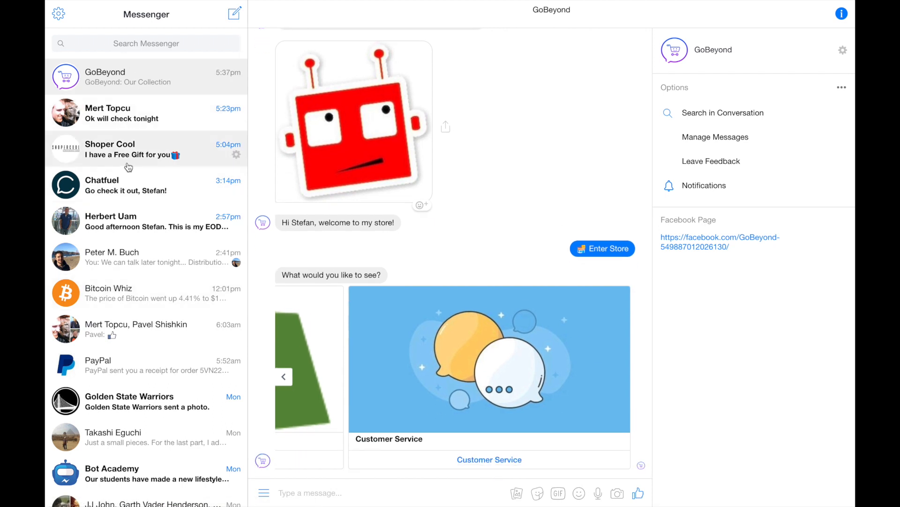
Step: In the Shoper Cool chat, accept 'Yes! Get the Gift' and answer with an e-mail address
{"action": "left_click", "coordinate": [129, 165]}
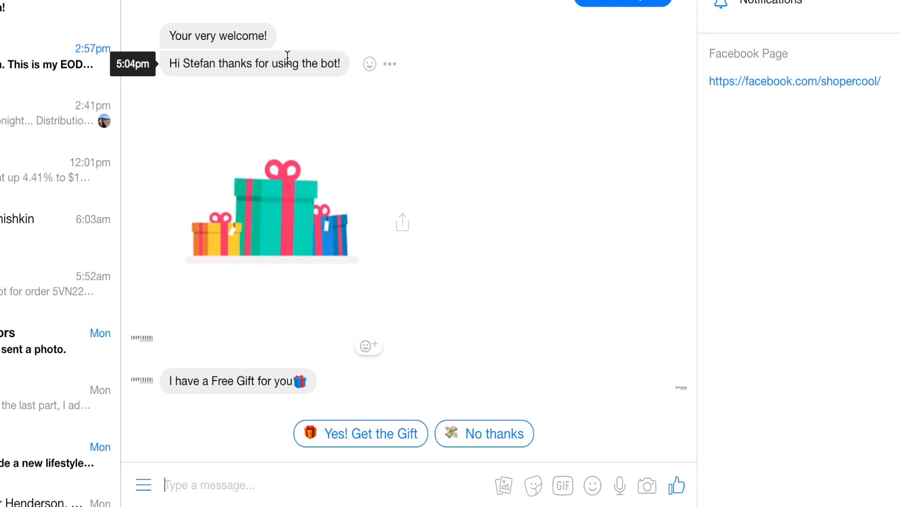
{"action": "left_click", "coordinate": [361, 450]}
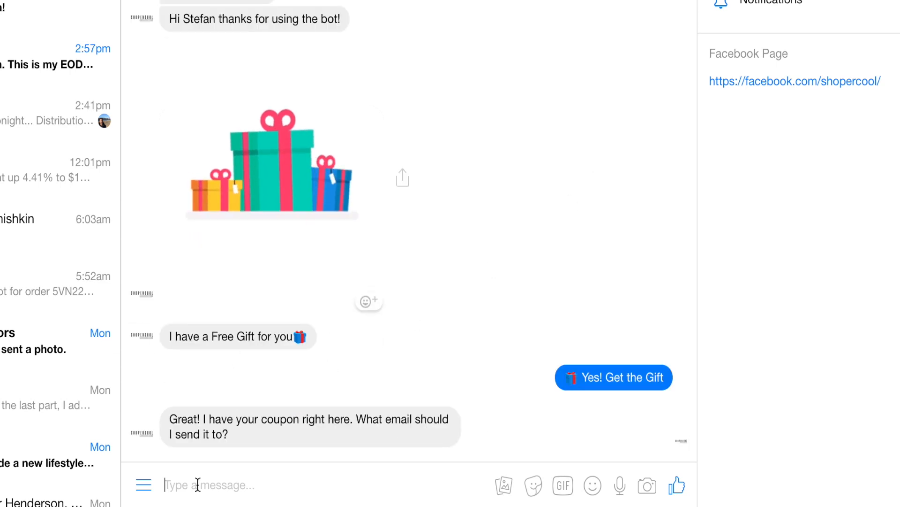
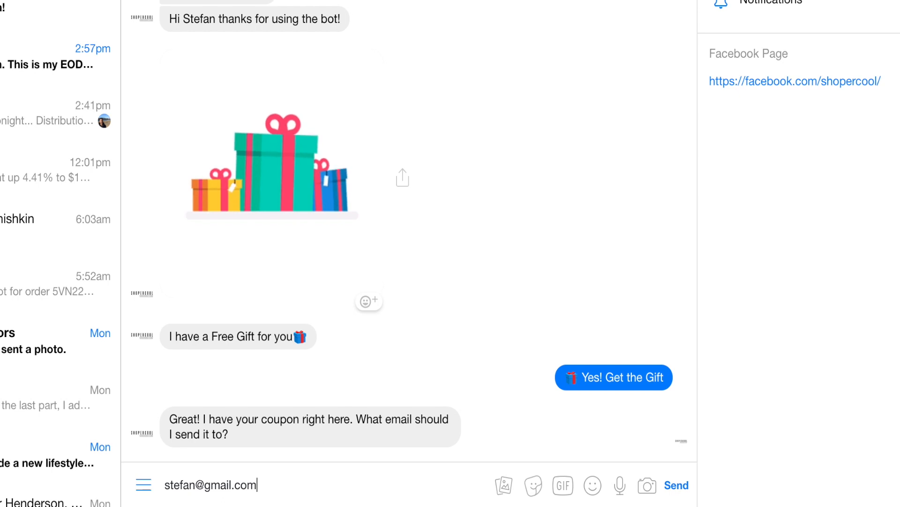
{"action": "key", "text": "Return"}
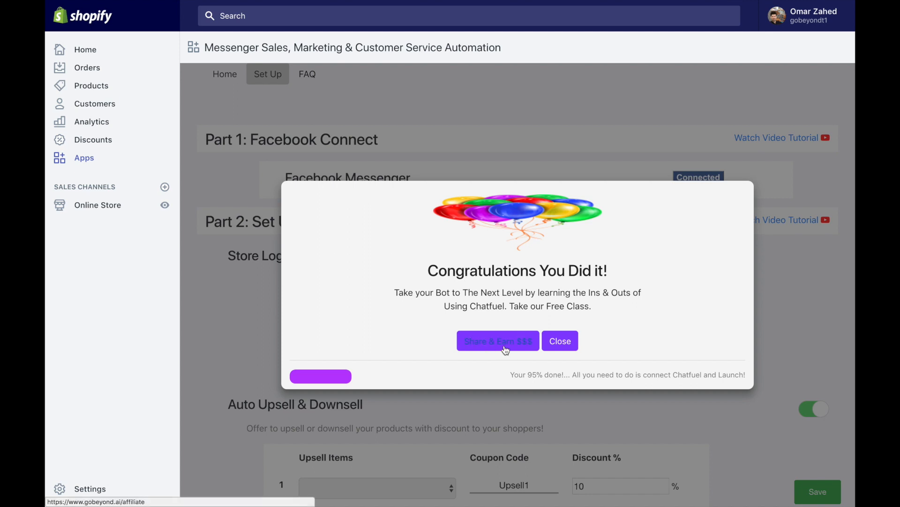
{"action": "left_click", "coordinate": [506, 350]}
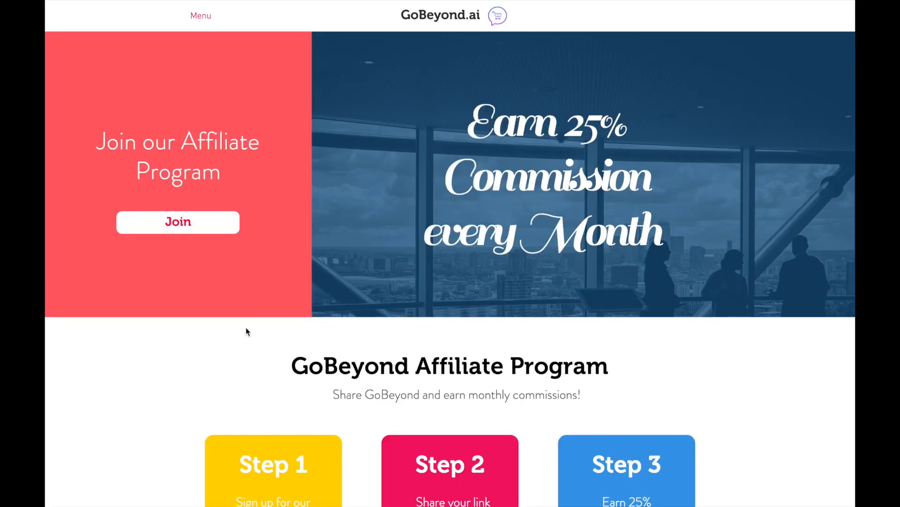
{"action": "scroll", "coordinate": [251, 333], "scroll_direction": "down", "scroll_amount": 5}
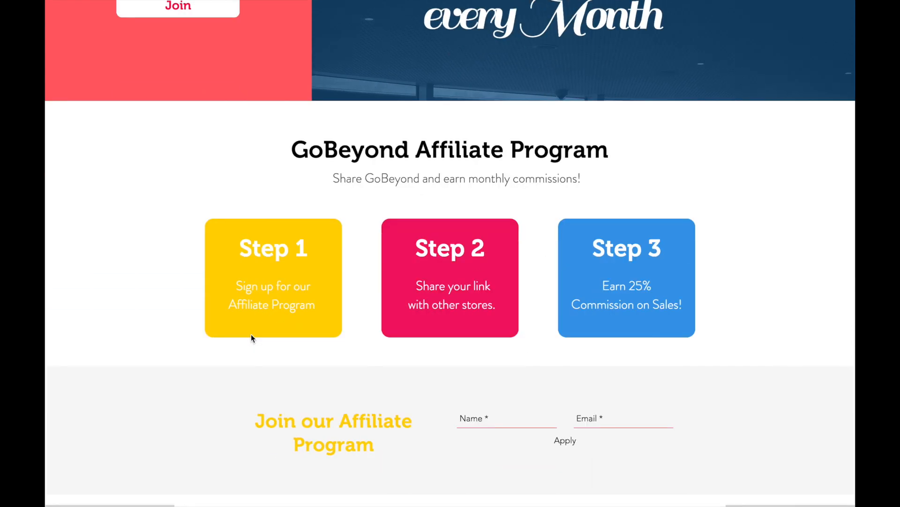
{"action": "scroll", "coordinate": [505, 408], "scroll_direction": "down", "scroll_amount": 2}
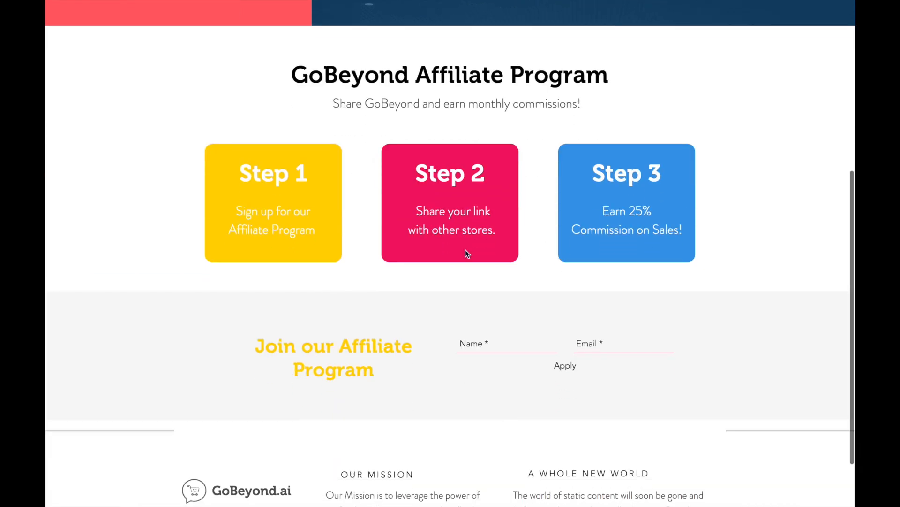
{"action": "scroll", "coordinate": [465, 250], "scroll_direction": "down", "scroll_amount": 1}
{"action": "scroll", "coordinate": [465, 250], "scroll_direction": "up", "scroll_amount": 8}
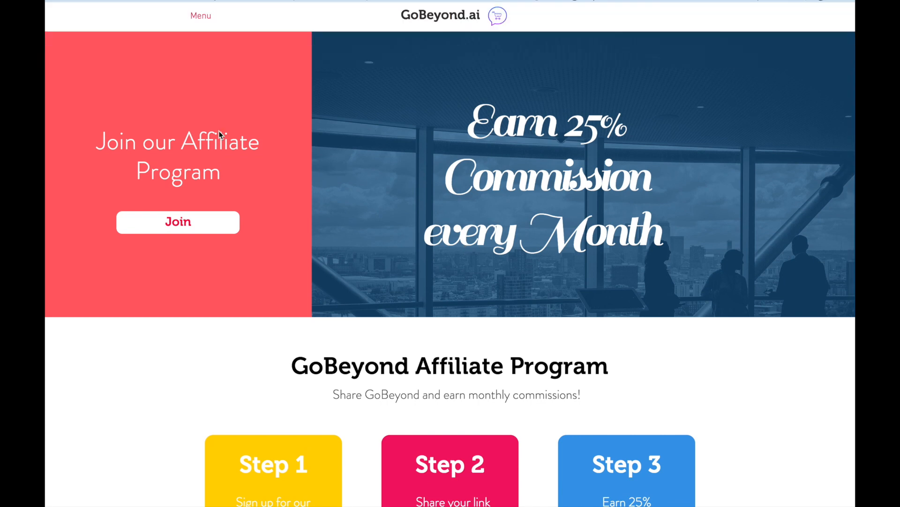
{"action": "mouse_move", "coordinate": [423, 4]}
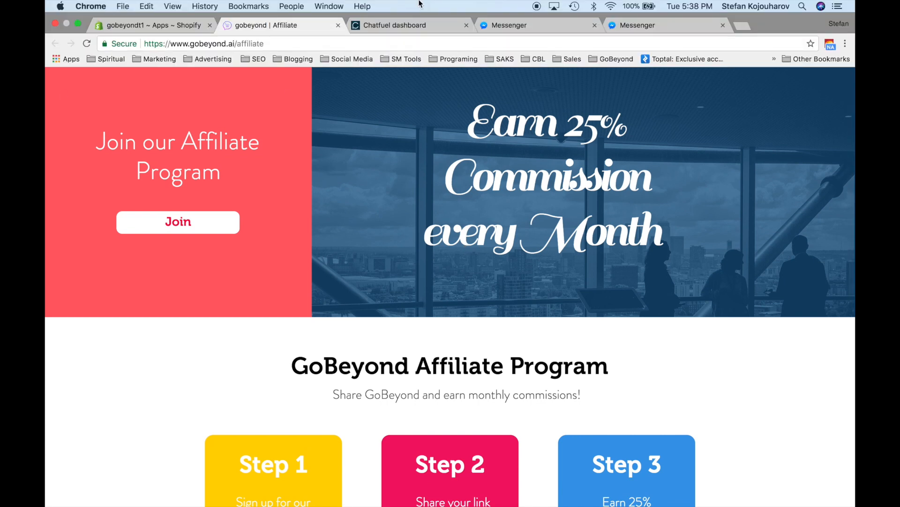
{"action": "mouse_move", "coordinate": [218, 16]}
{"action": "left_click", "coordinate": [176, 22]}
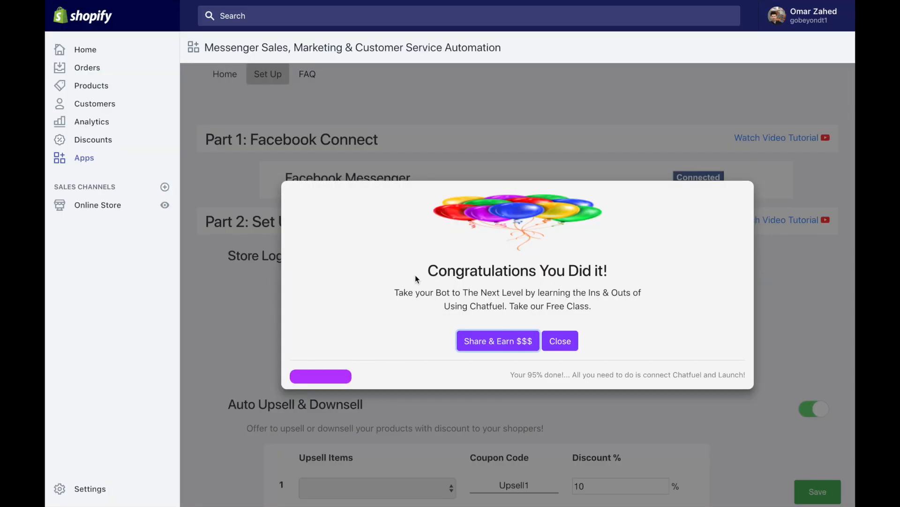